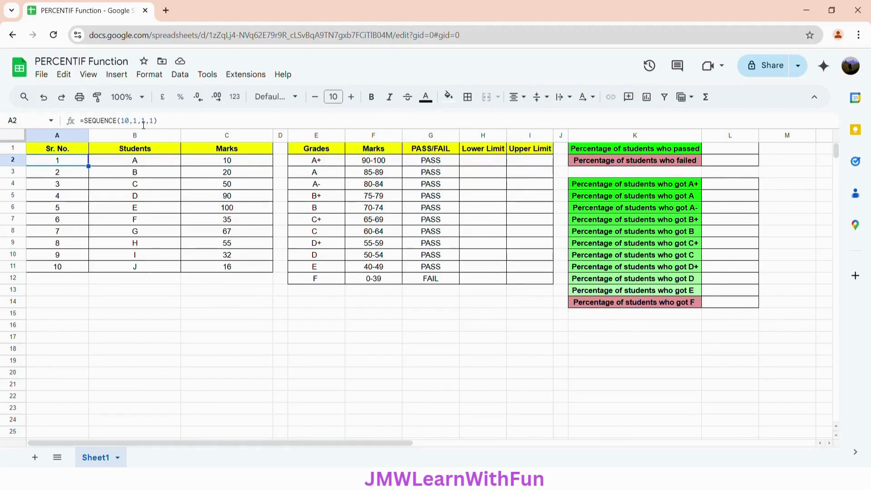
Examine the students' marks table and the grades table with its mark ranges, PASS/FAIL statuses and empty limit columns.
left_click(162, 151)
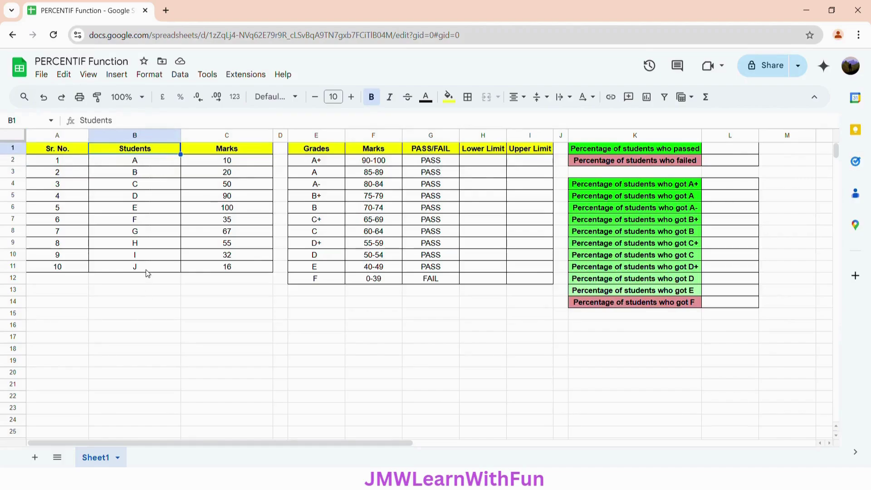
left_click(233, 151)
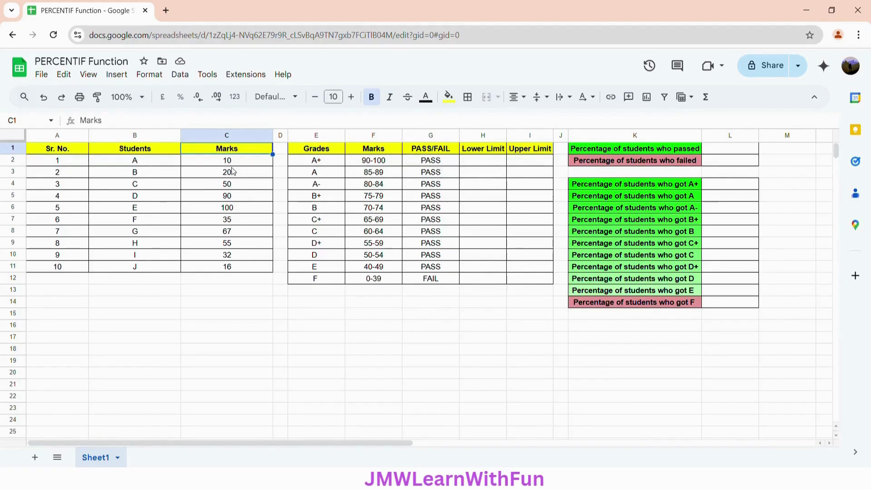
left_click(337, 148)
left_click(337, 164)
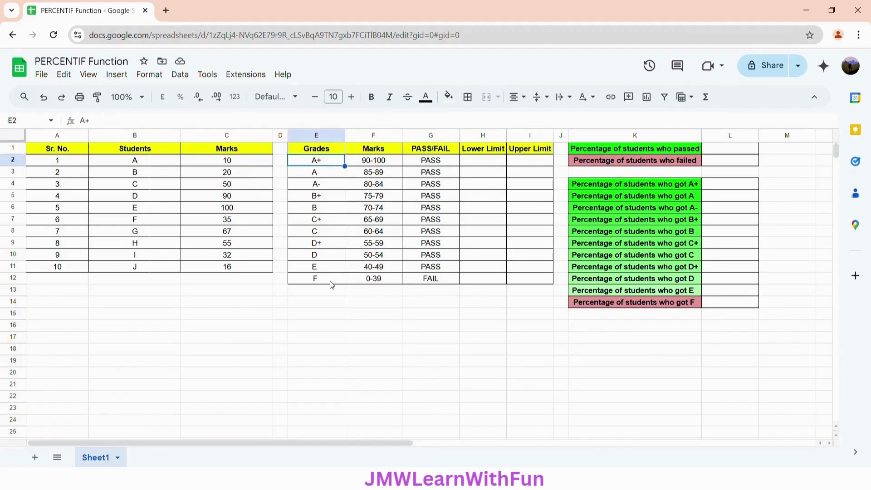
left_click(391, 151)
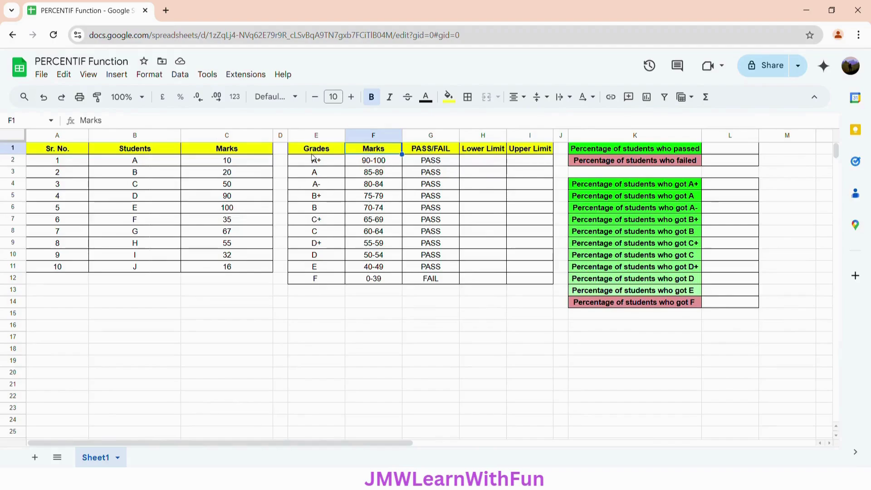
left_click(442, 149)
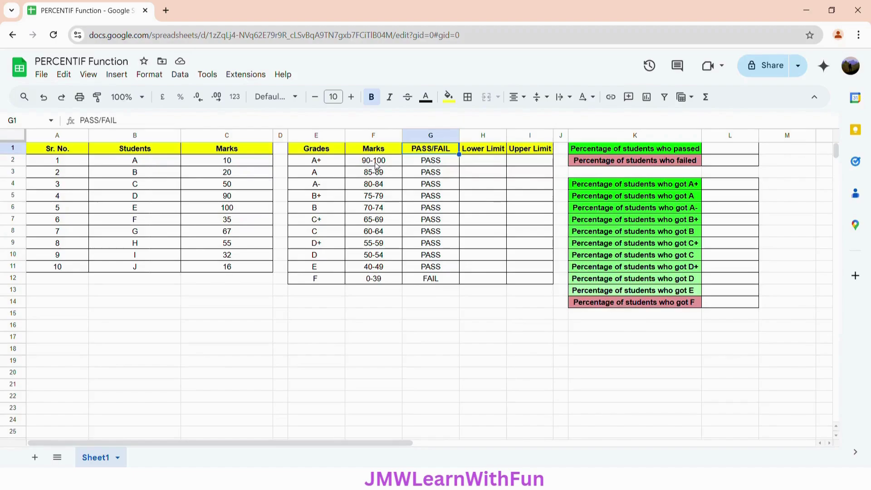
left_click(533, 150)
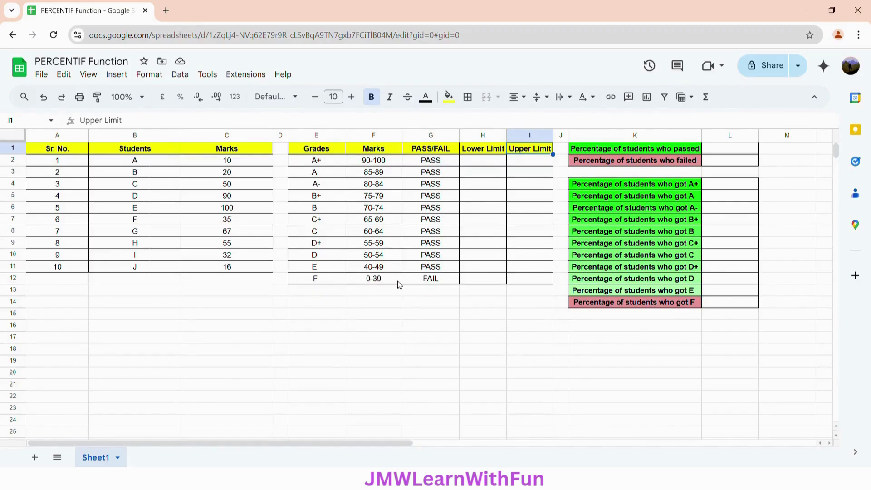
left_click(433, 282)
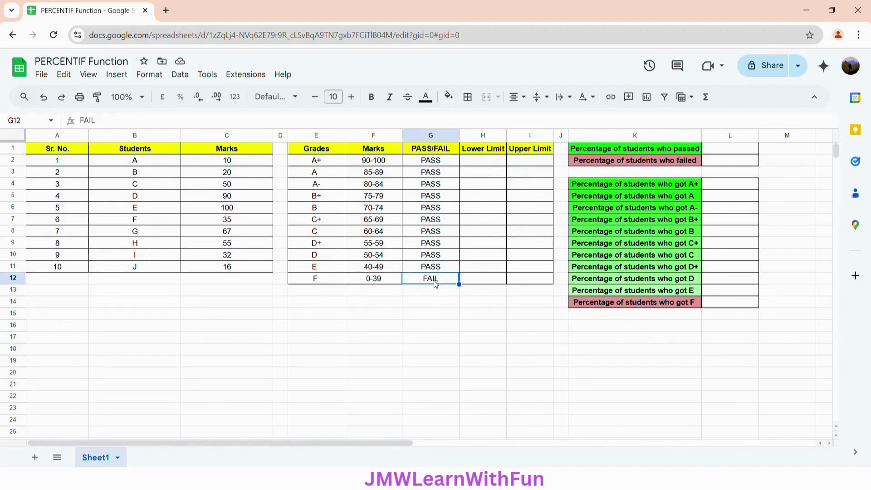
left_click(325, 281)
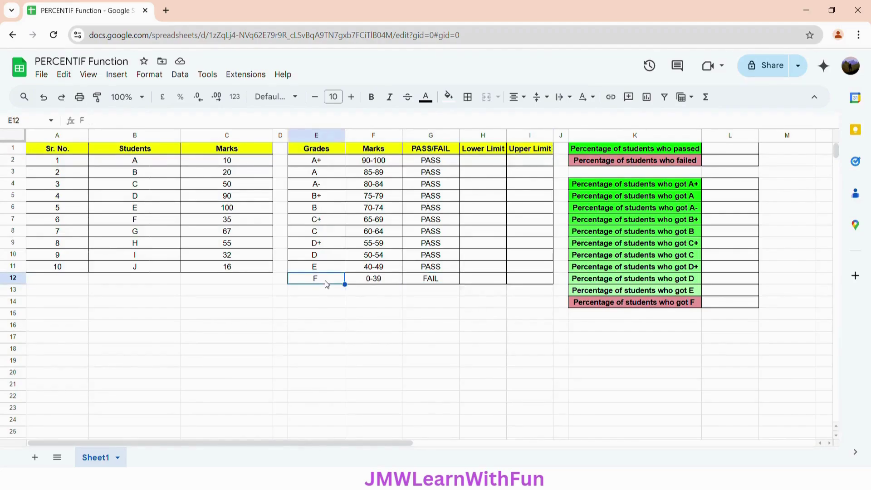
left_click(383, 281)
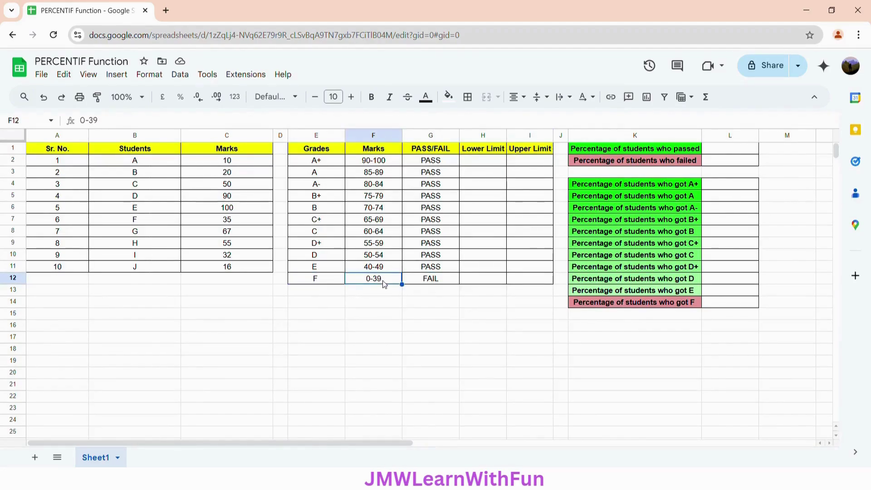
left_click(433, 271)
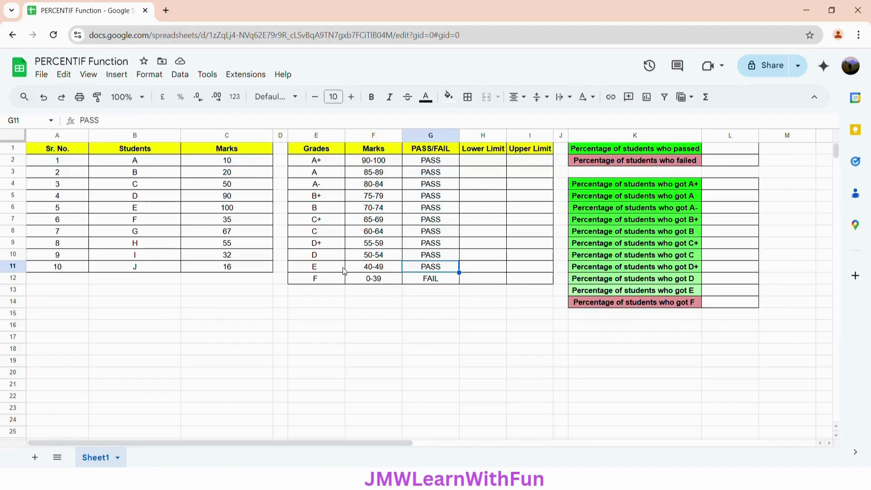
left_click(483, 164)
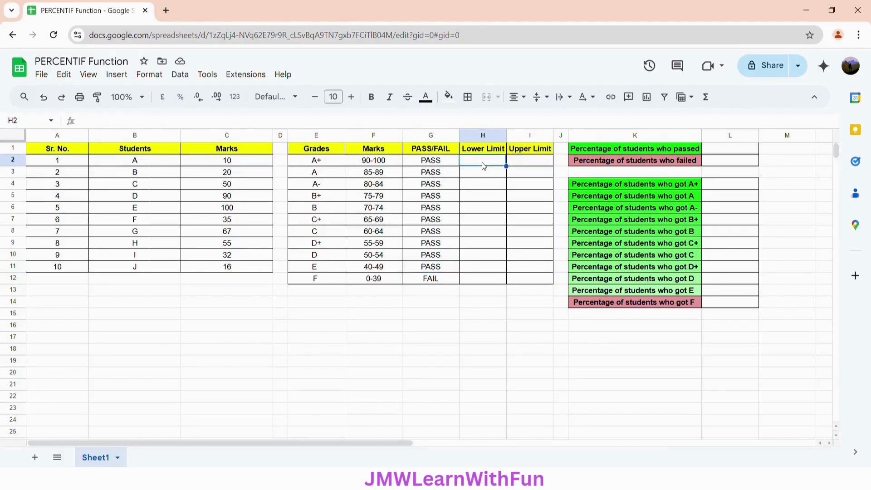
Examine the pass, fail and per-grade percentage cells to fill in, and the formula behind the grade labels in K4.
left_click(726, 153)
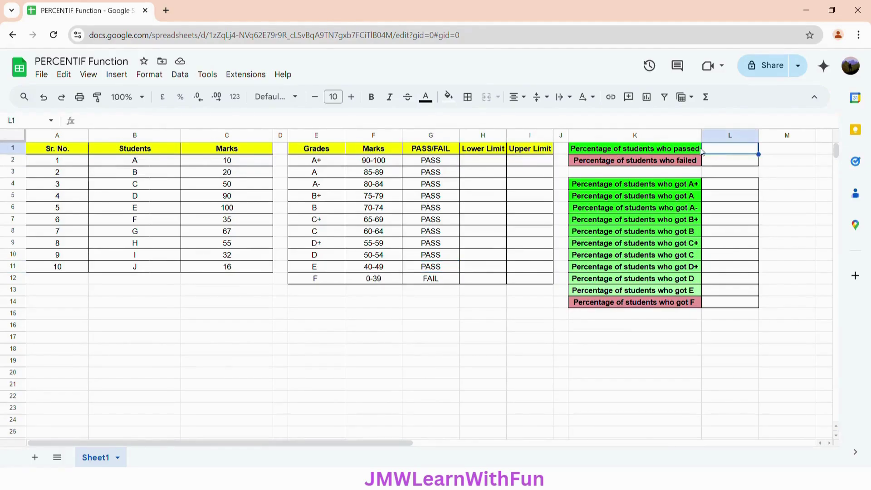
left_click(734, 165)
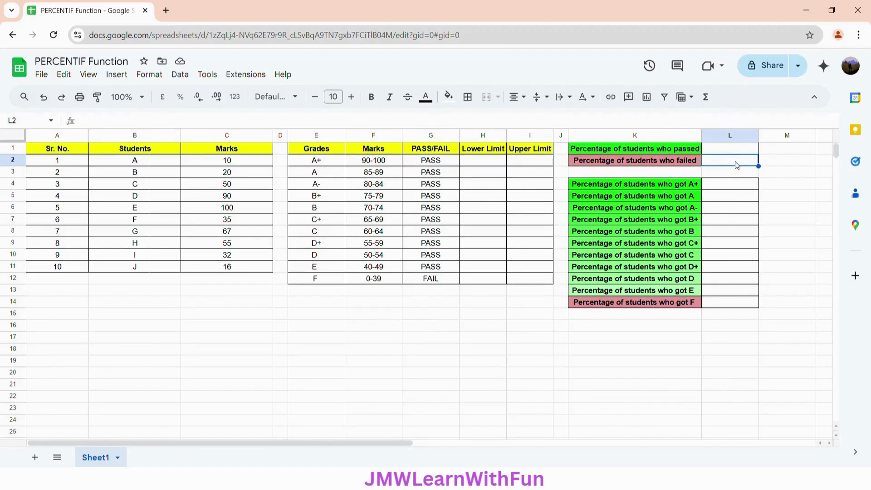
left_click(728, 189)
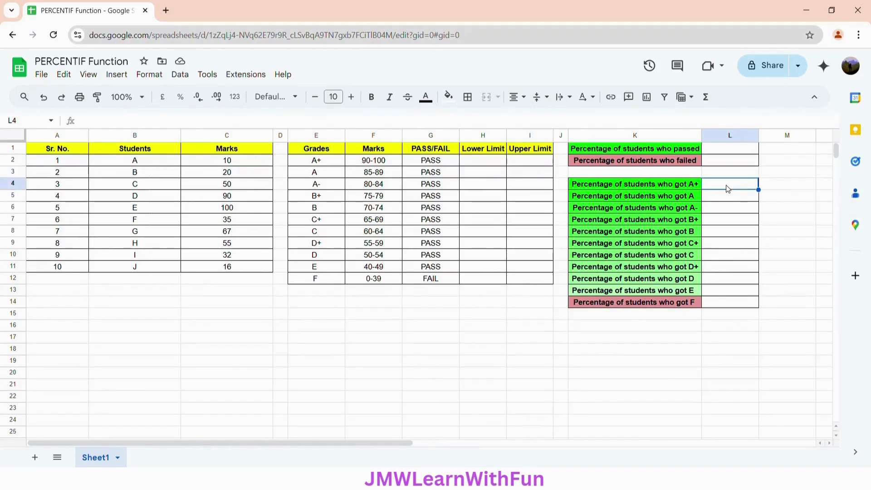
left_click(725, 300)
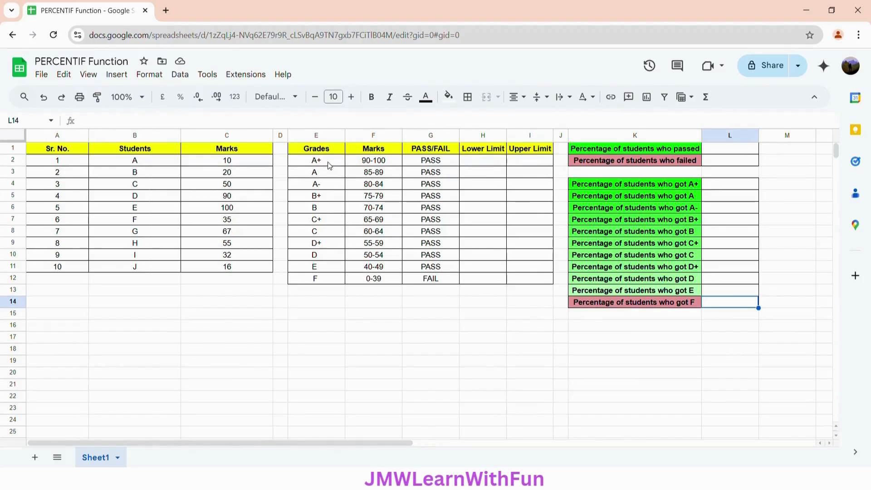
left_click(638, 184)
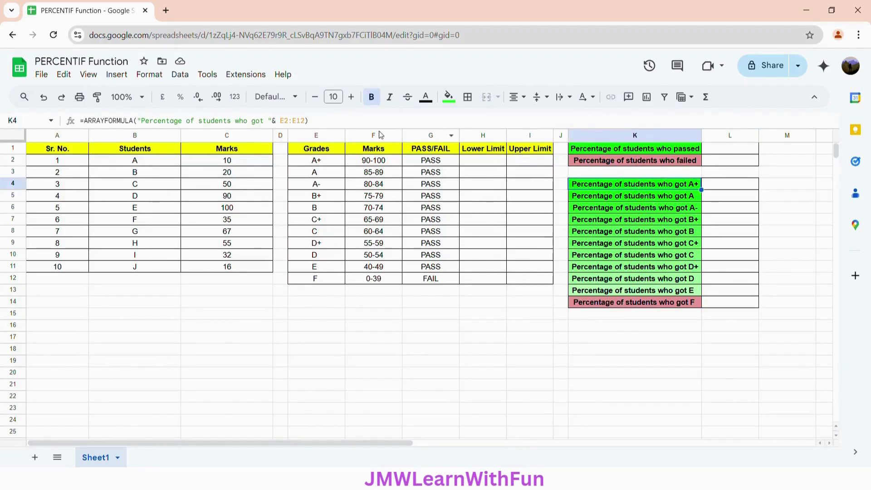
left_click(733, 191)
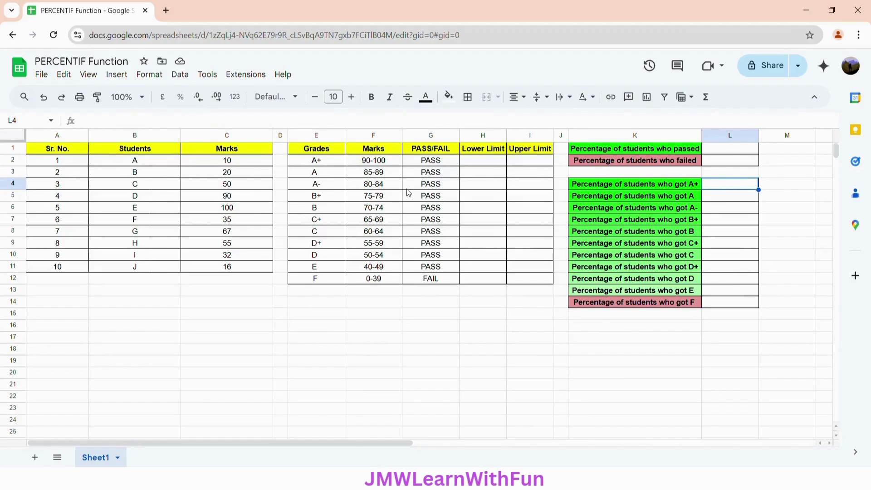
Enter =SEARCH("-",F2) in H2, the first Lower Limit cell, to locate the hyphen in the A+ mark range.
left_click(480, 164)
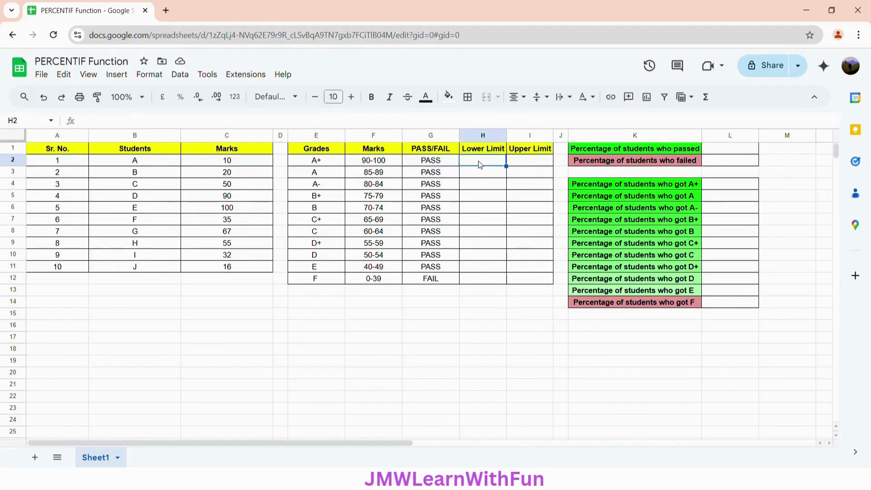
type("=SEARCH")
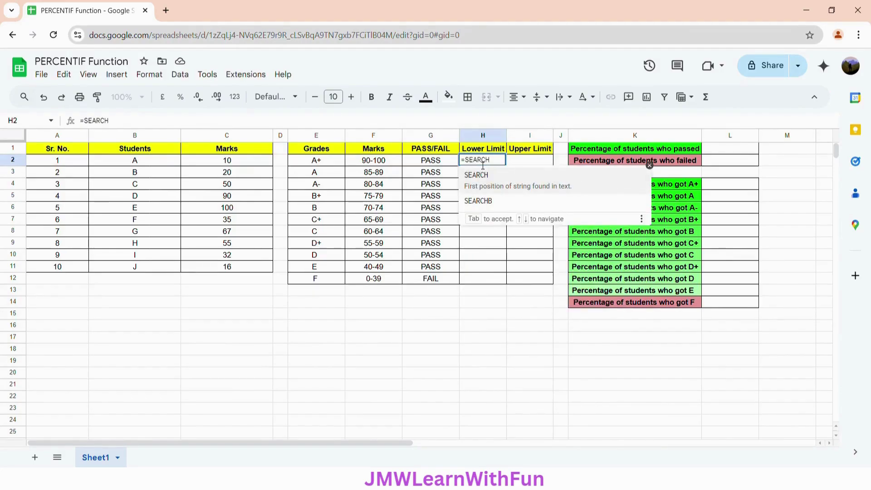
left_click(556, 194)
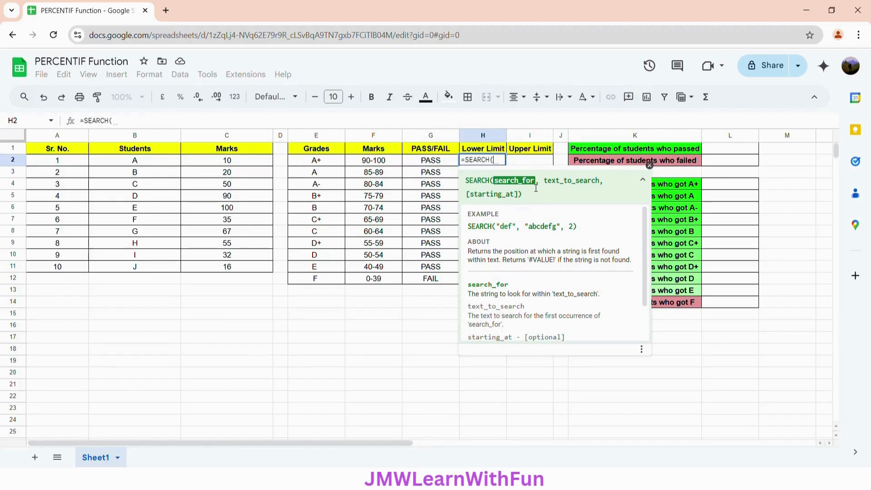
type("\"\"")
type("-")
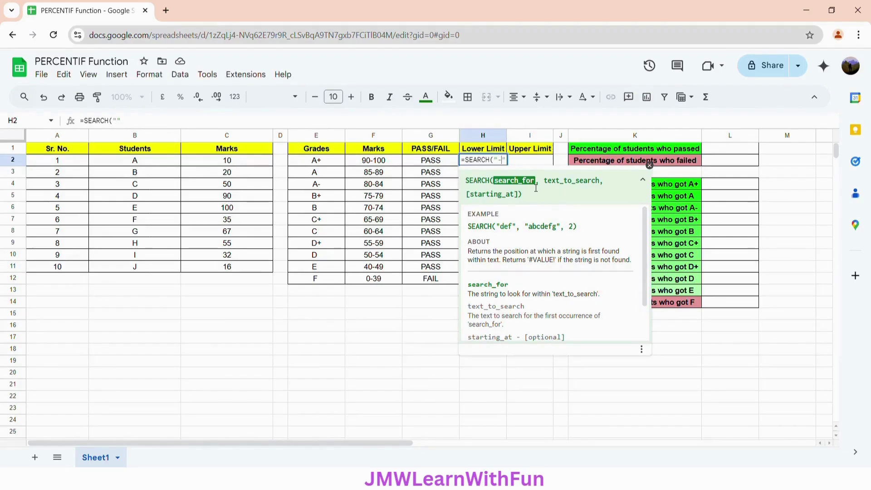
type(",")
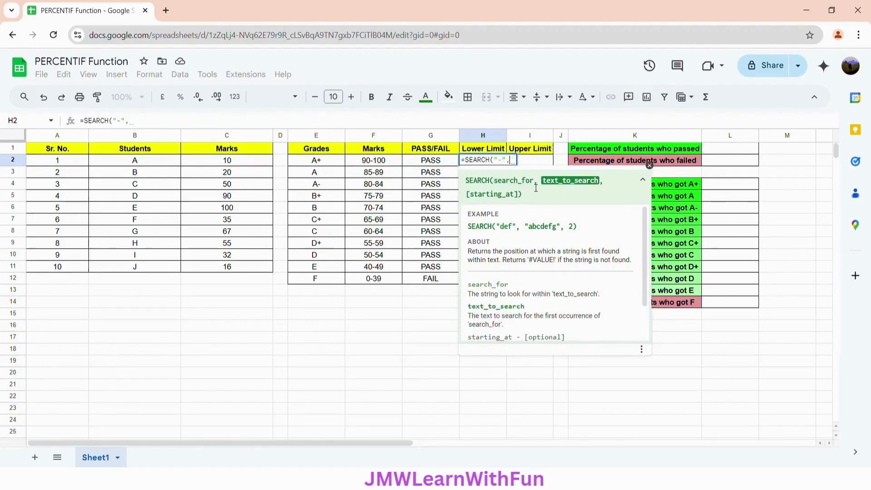
left_click(384, 163)
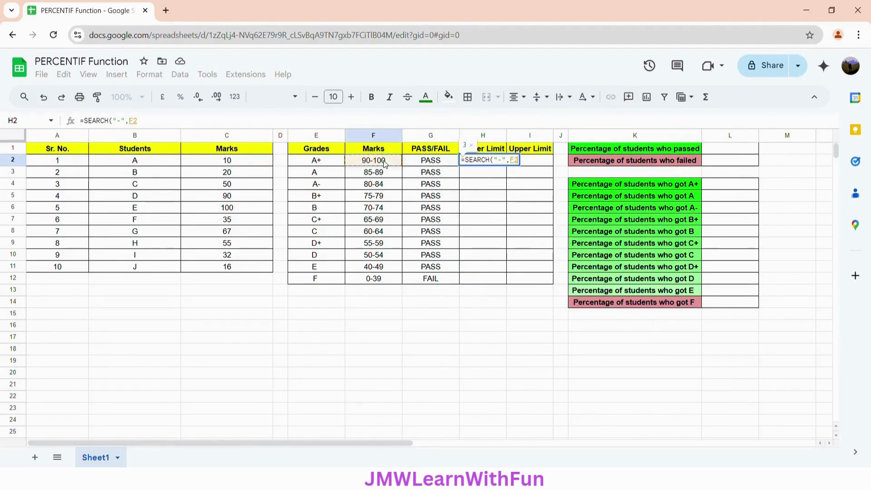
type(")")
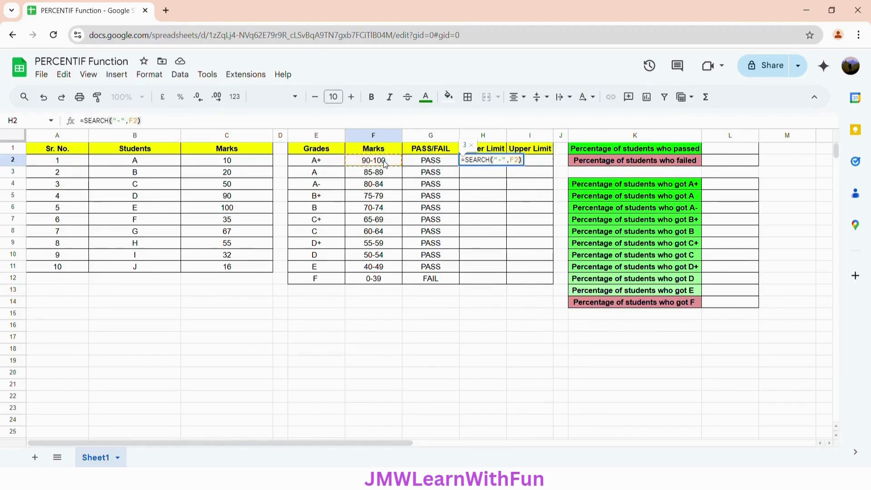
key("Return")
Extend the H2 formula to all grades as =ARRAYFORMULA(SEARCH("-",F2:F12)) and check the first and last rows.
left_click(501, 162)
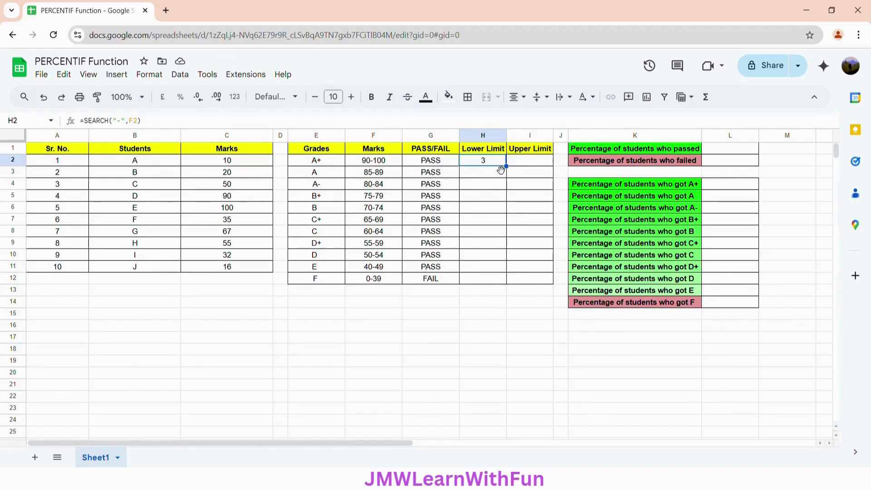
left_click(139, 122)
type(":F12")
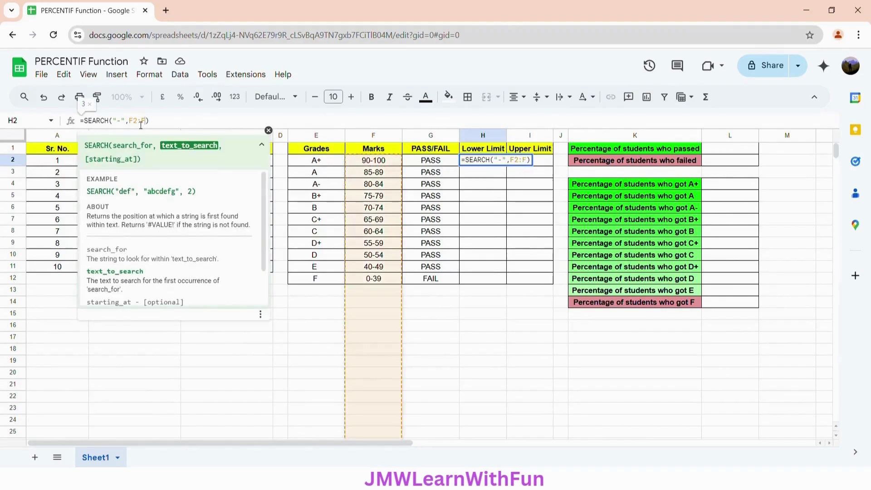
left_click(85, 121)
type("ARRAYFORMULA(")
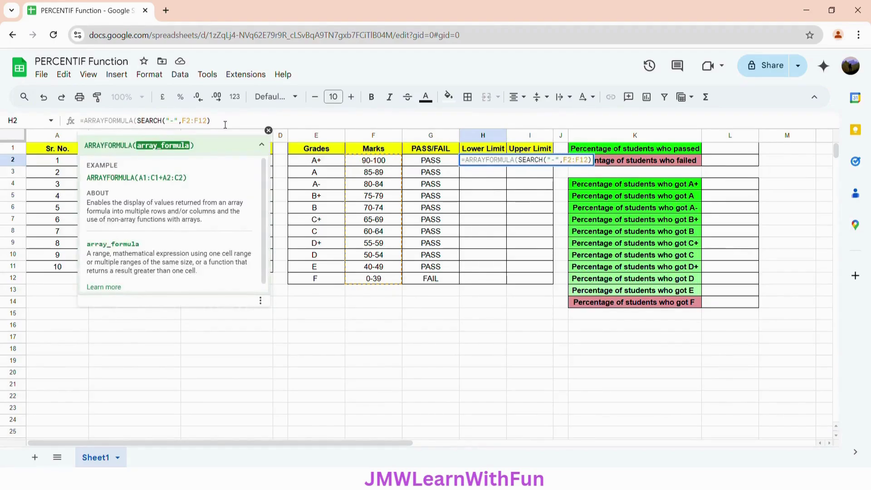
type(")")
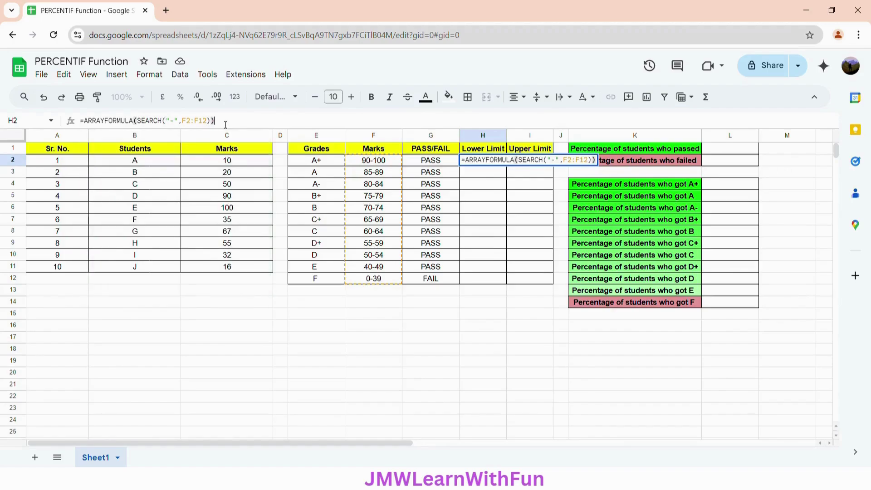
key("Return")
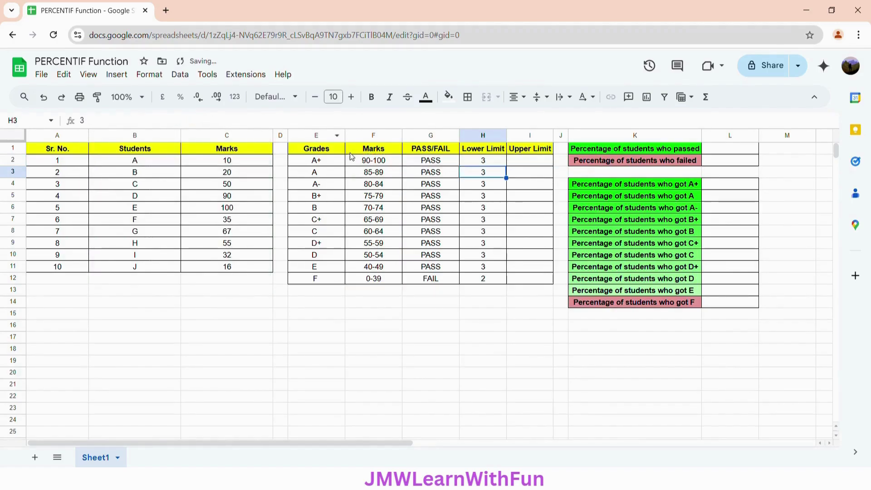
left_click(498, 165)
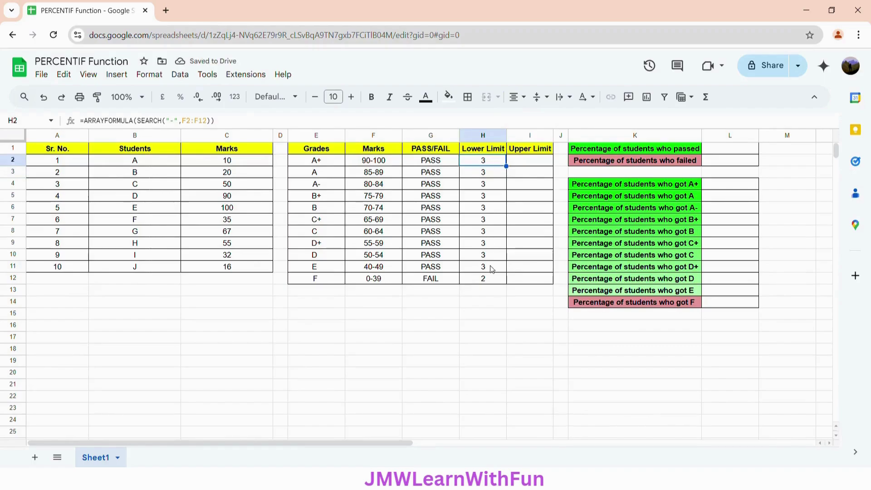
left_click(494, 281)
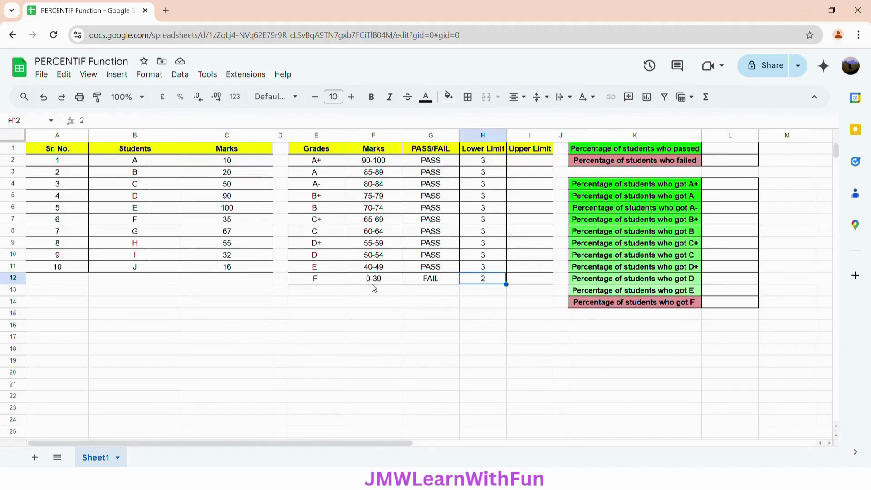
Subtract 1 from the search result in H2, making the formula =ARRAYFORMULA(SEARCH("-",F2:F12)-1).
left_click(493, 163)
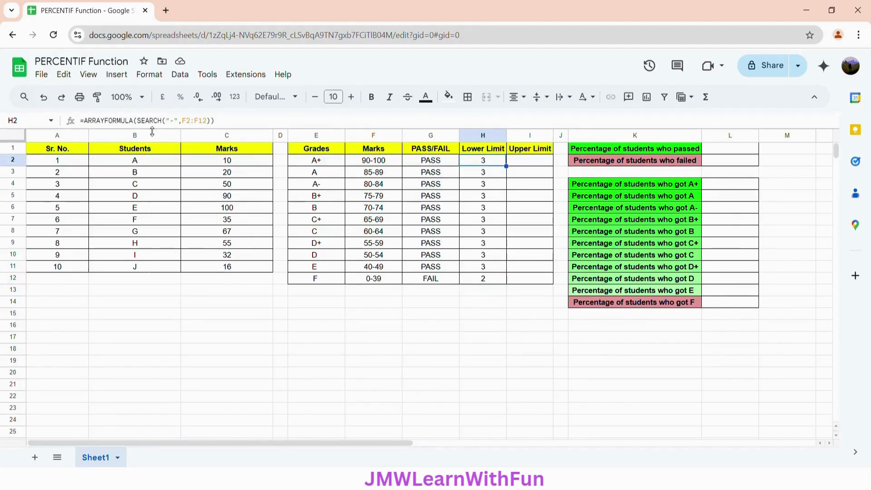
left_click(213, 120)
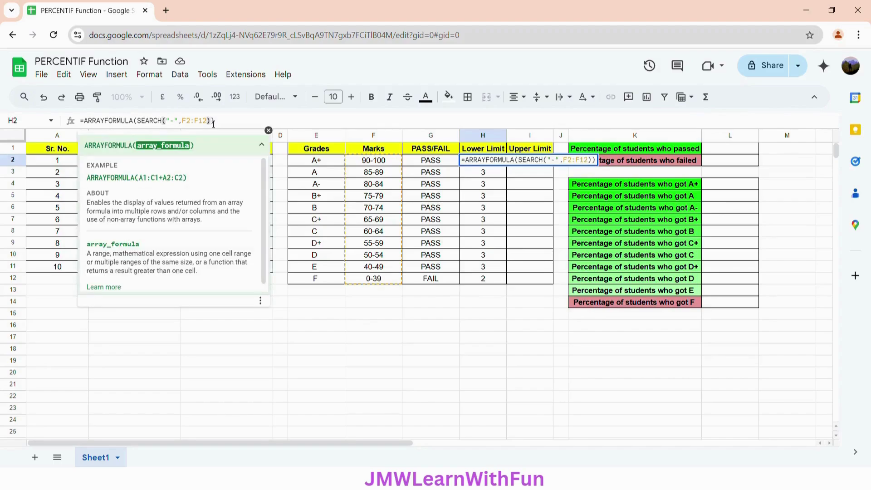
type("-1")
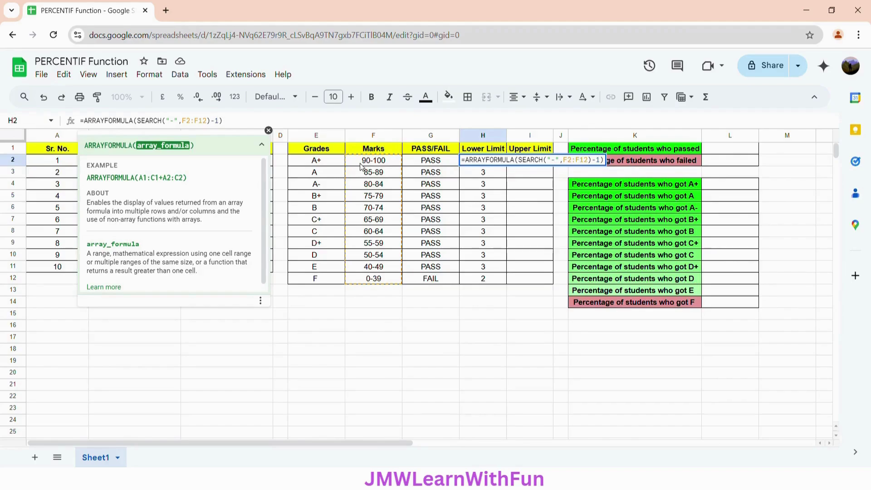
key("Return")
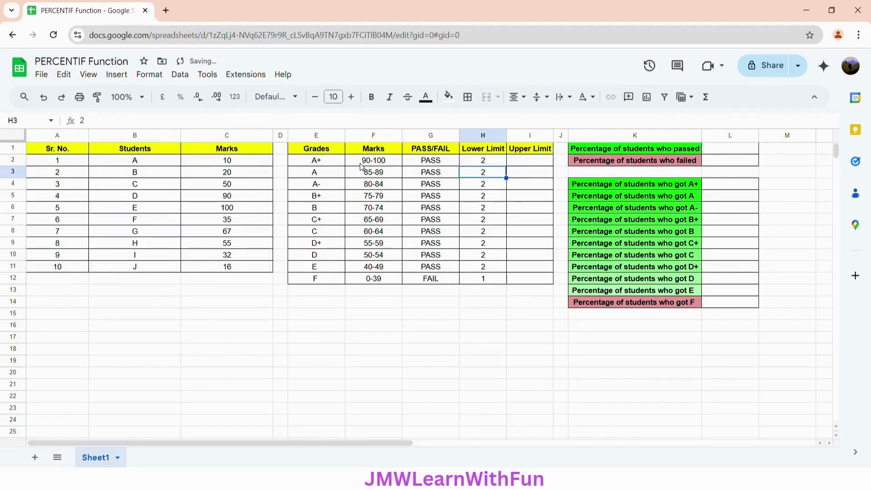
Extract the lower limits by changing H2 to =ARRAYFORMULA(LEFT(F2:F12,SEARCH("-",F2:F12)-1)), checking the first and last rows.
left_click(494, 164)
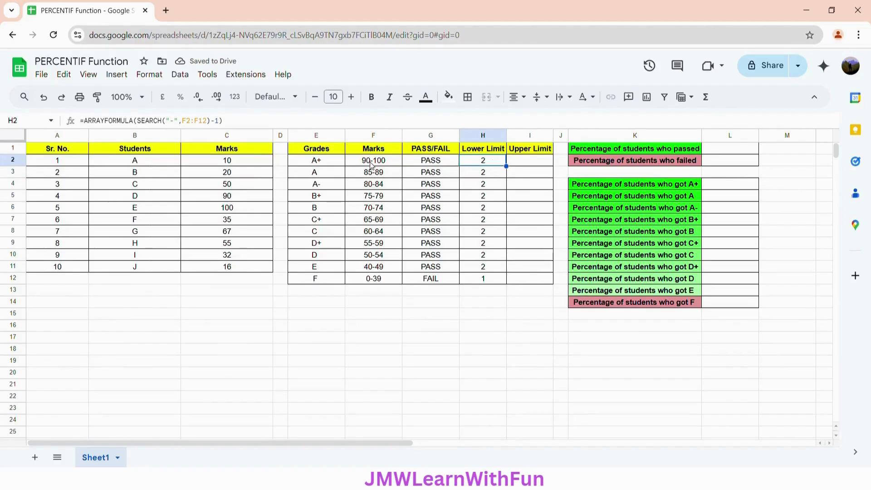
left_click(491, 280)
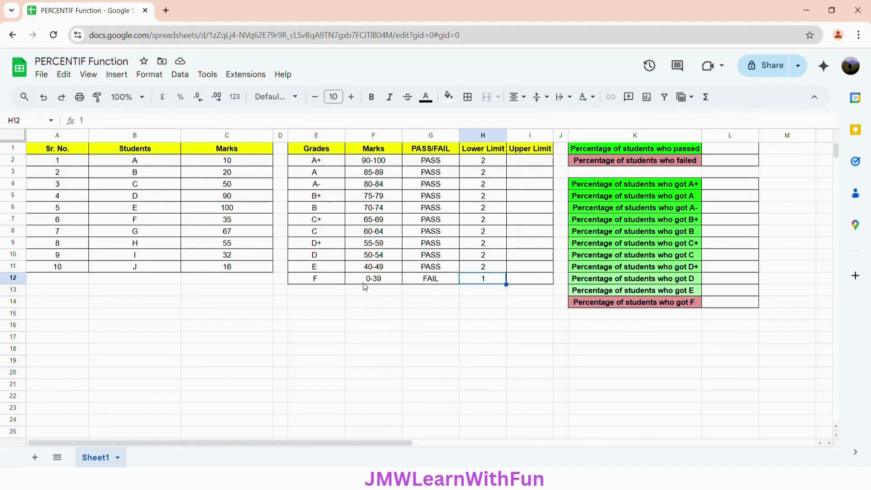
left_click(490, 164)
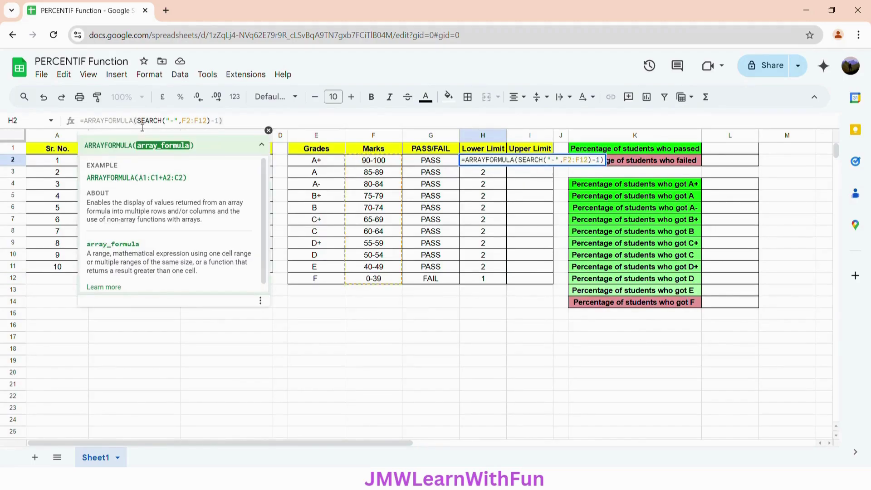
type("LEFT")
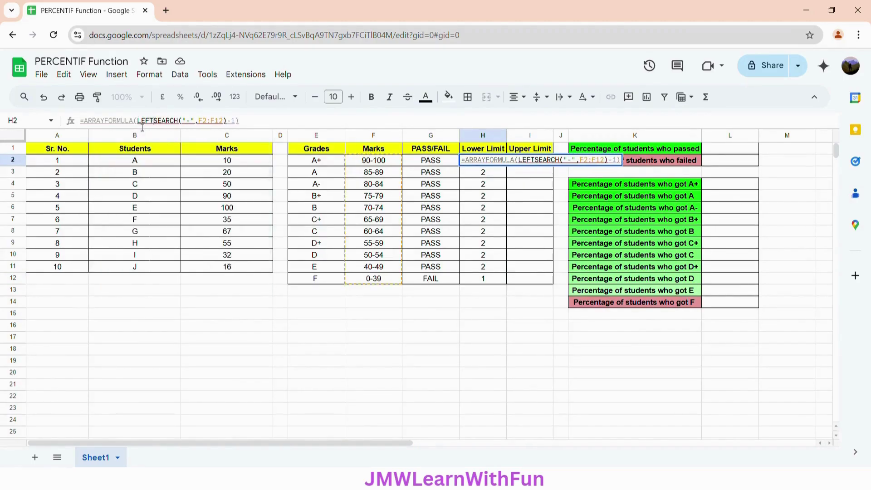
type("(")
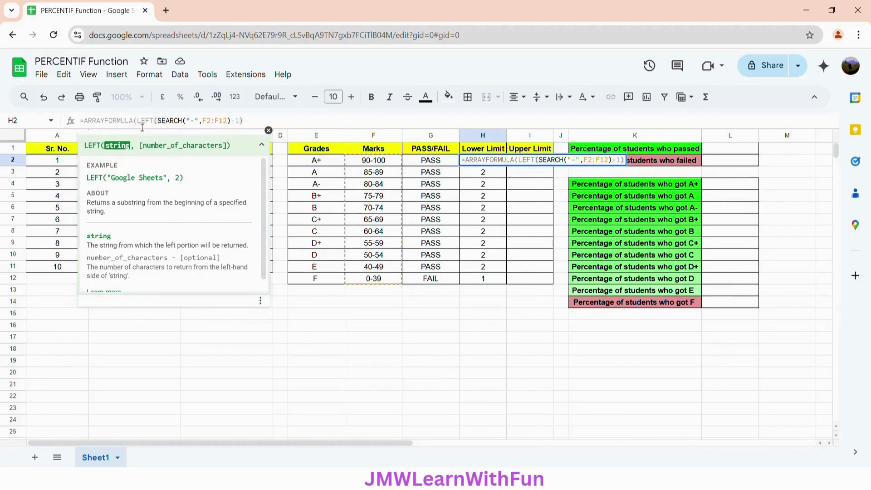
type("F2:F12")
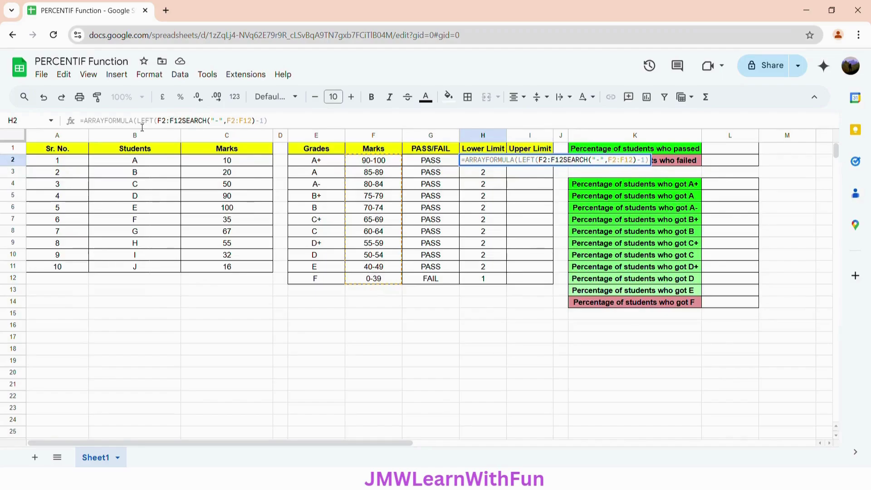
type(",")
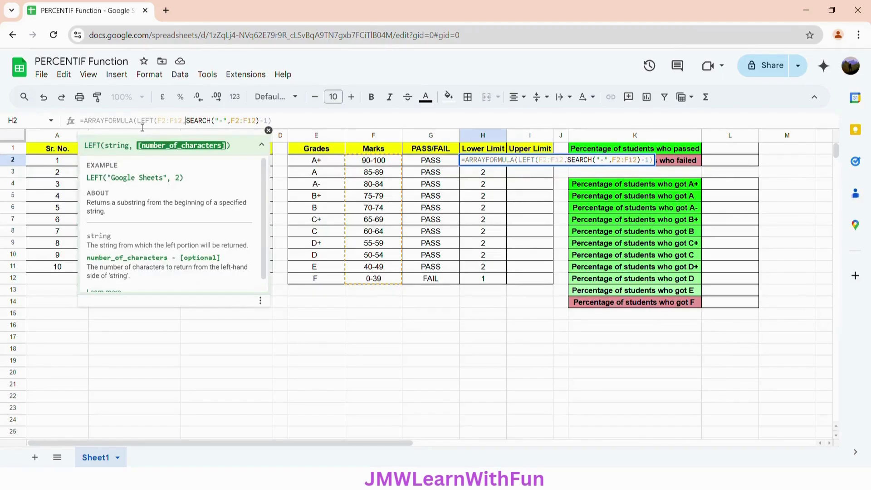
left_click(290, 123)
type(")")
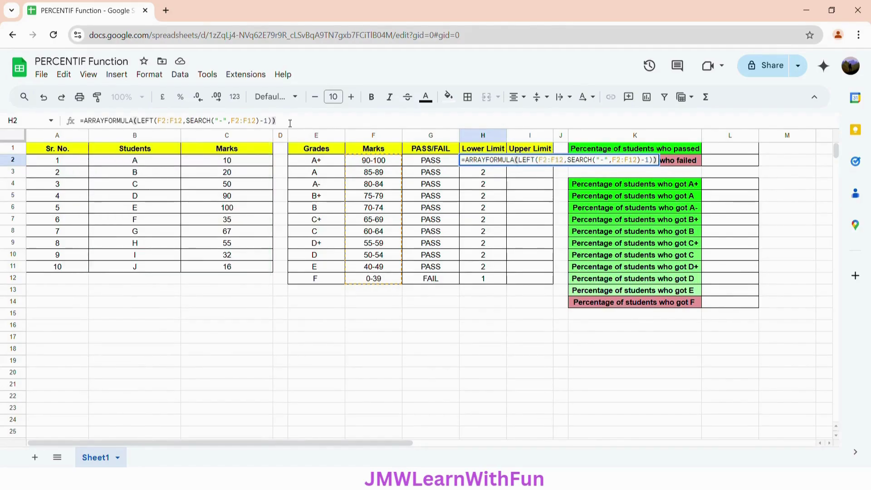
key("Return")
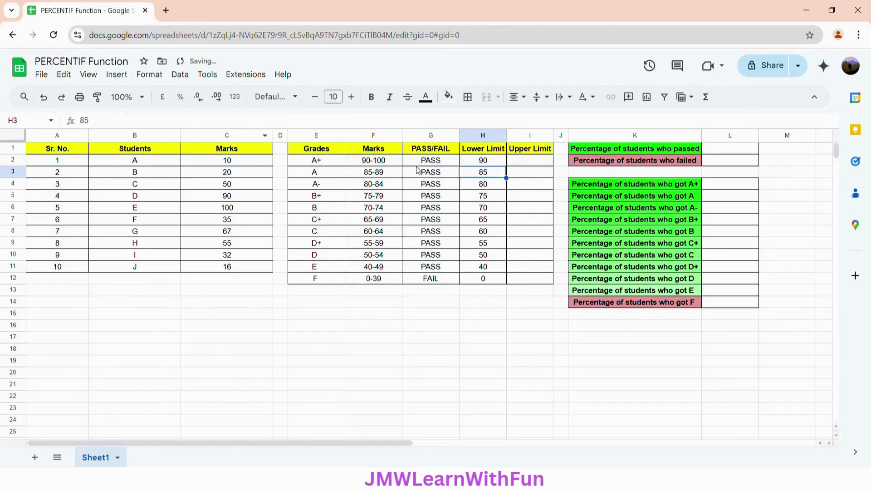
left_click(487, 163)
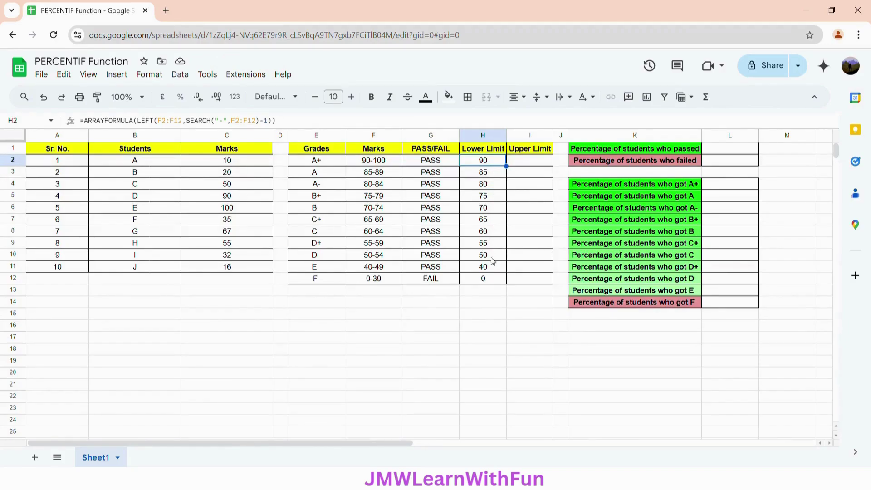
left_click(492, 280)
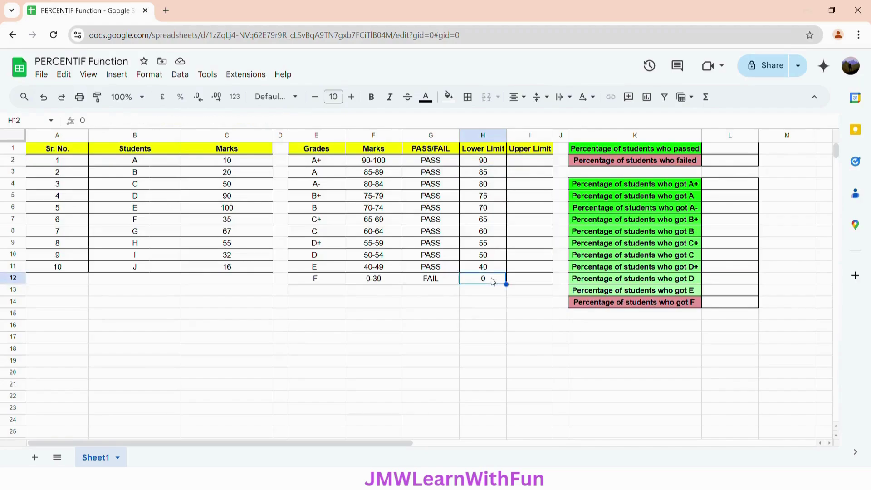
left_click(493, 165)
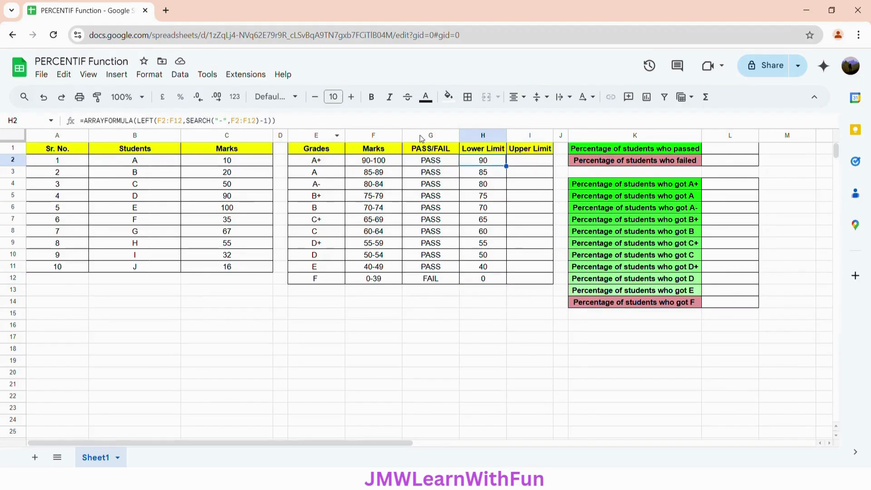
Write =SEARCH("-",F2:F12) in I2, the first Upper Limit cell, to locate the hyphen in the mark ranges.
left_click(538, 164)
left_click(298, 123)
type("=")
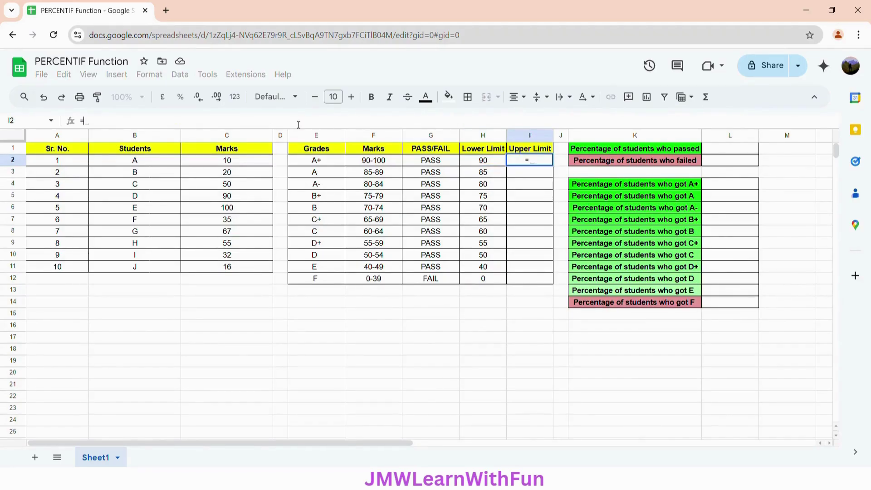
type("SEARCH")
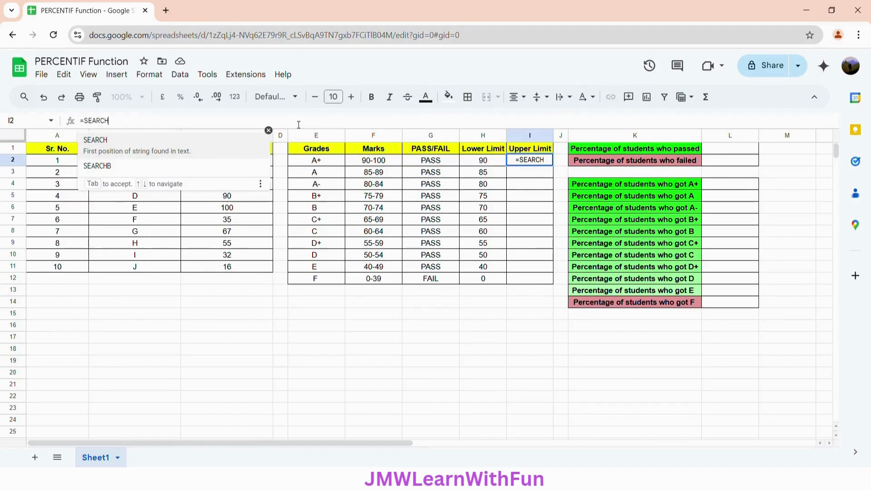
type("(\"")
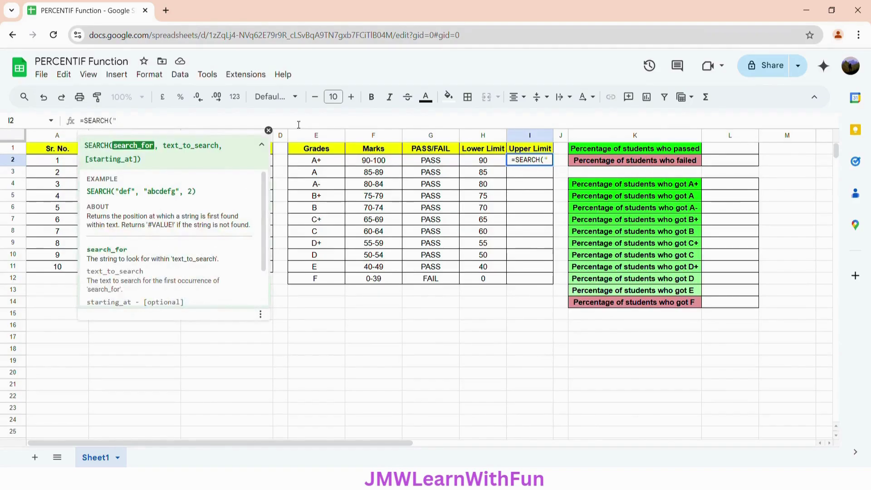
type("-\", ")
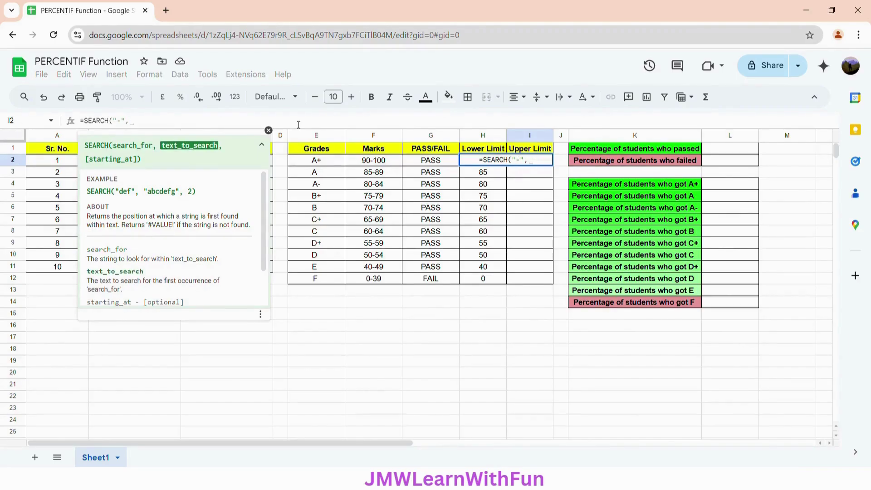
type("F")
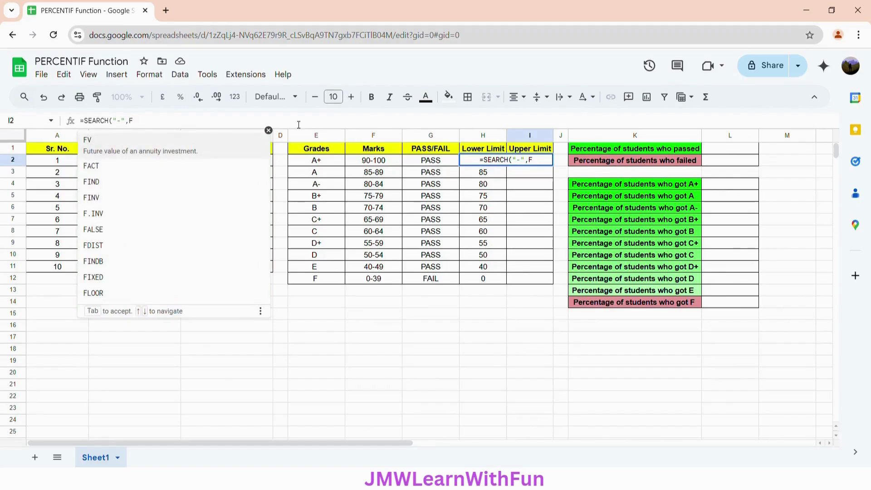
key("BackSpace")
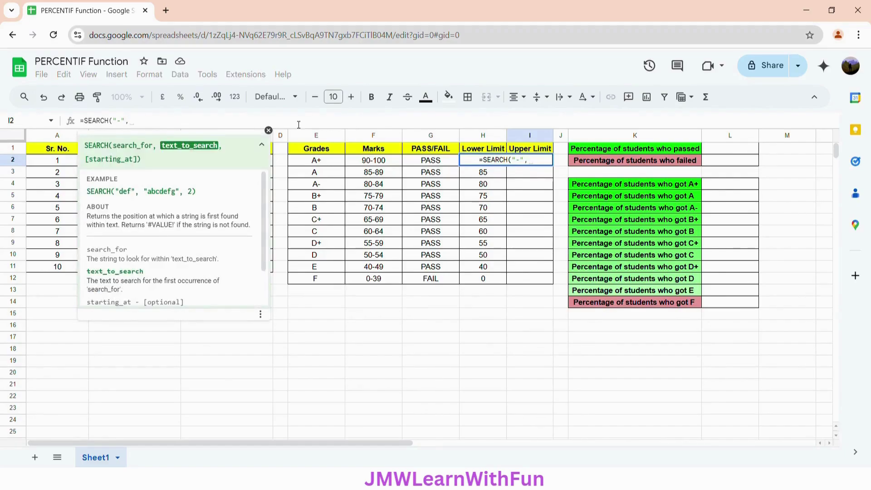
type("F2:F12")
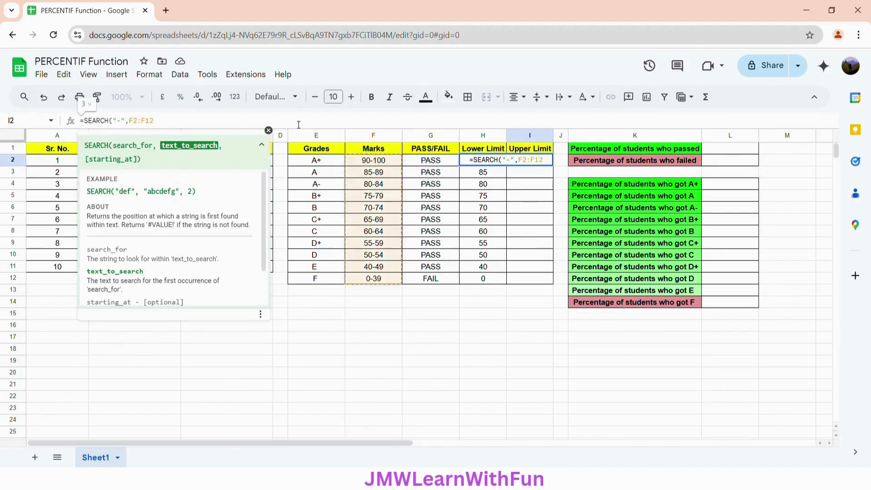
type(")")
Wrap the I2 search in ARRAYFORMULA to cover all grades, making it =ARRAYFORMULA(SEARCH("-",F2:F12)).
left_click(86, 121)
type("ARRAYFOR")
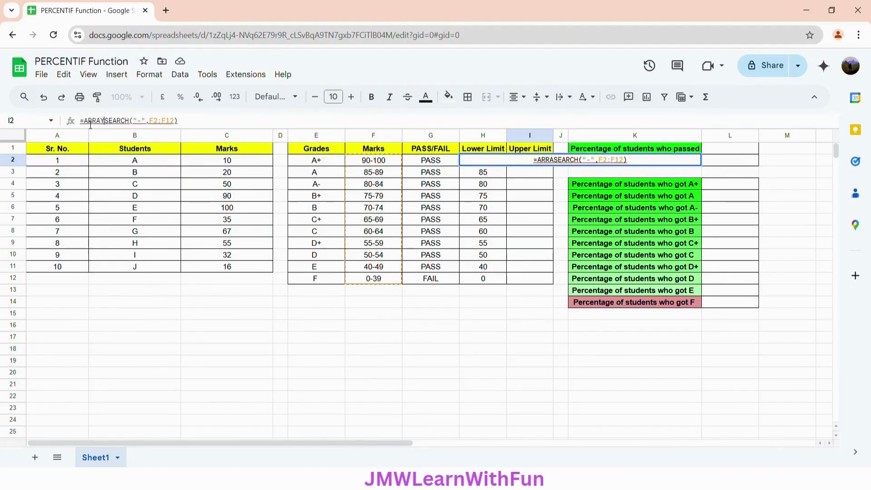
type("MULA")
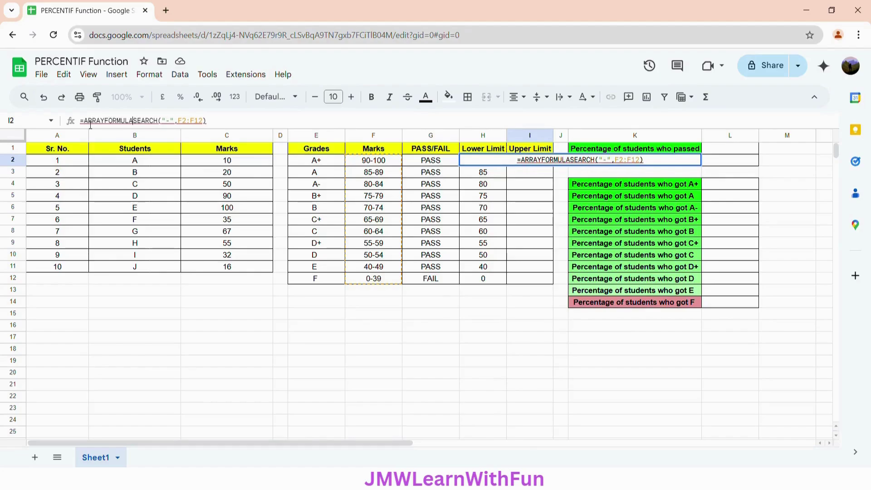
type("(")
left_click(240, 122)
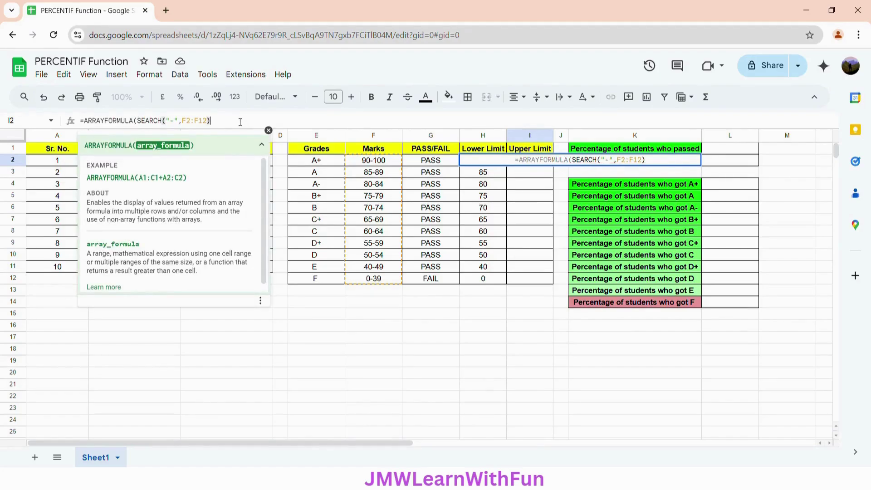
type(")")
key("Return")
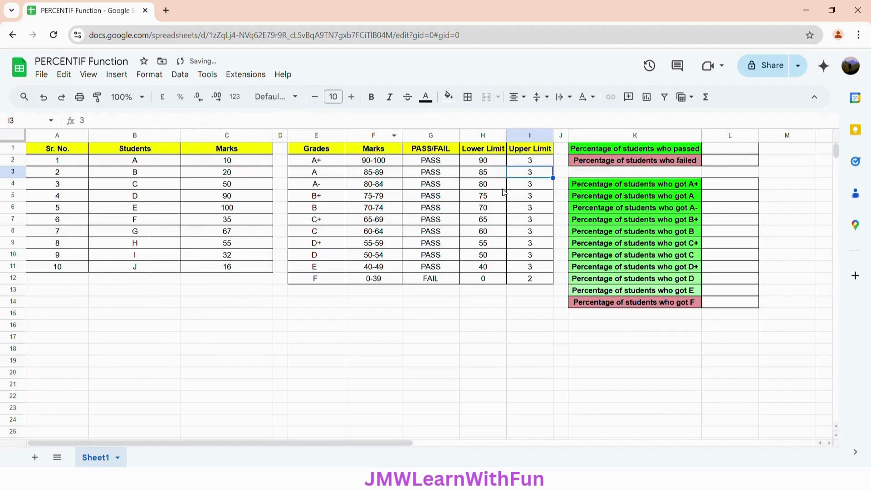
Count the characters after each hyphen by changing I2 to =ARRAYFORMULA(LEN(F2:F12)-SEARCH("-",F2:F12)).
left_click(543, 162)
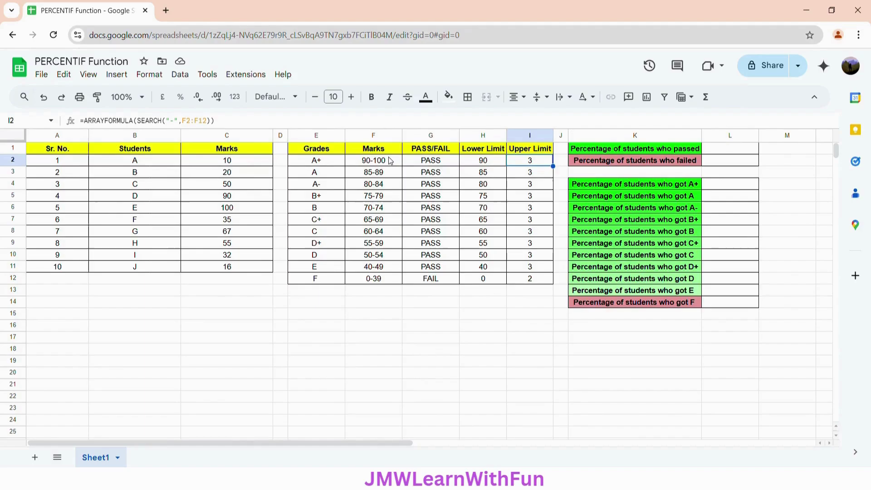
left_click(142, 121)
type("LEN(")
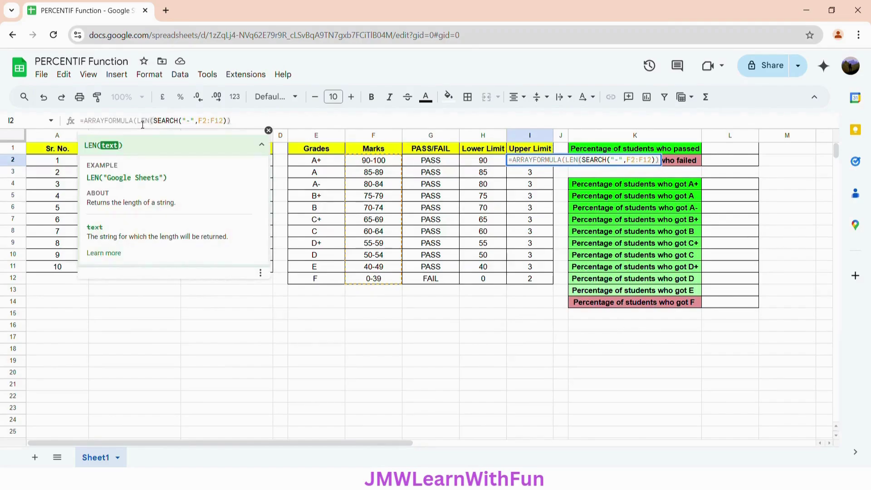
type("F2:F12")
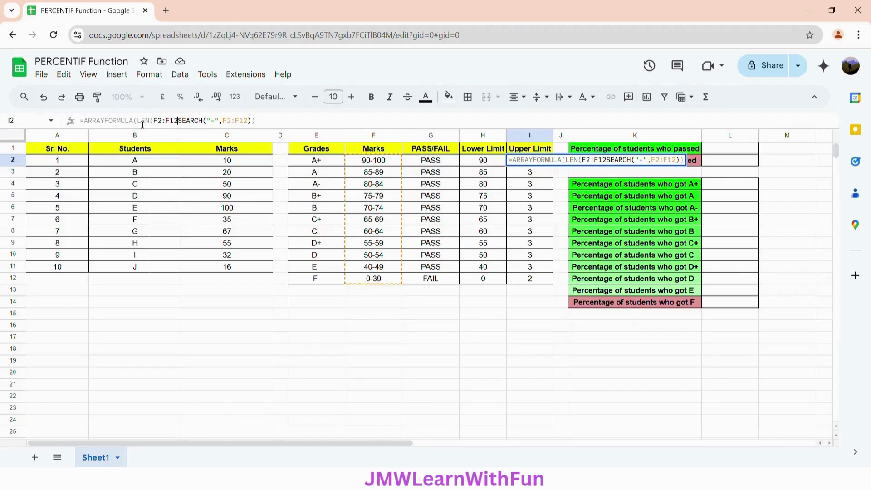
type(")-")
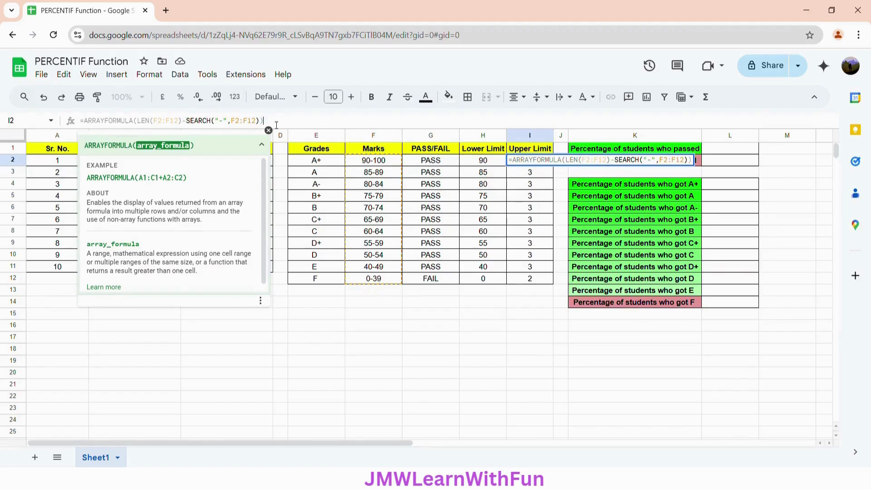
key("Return")
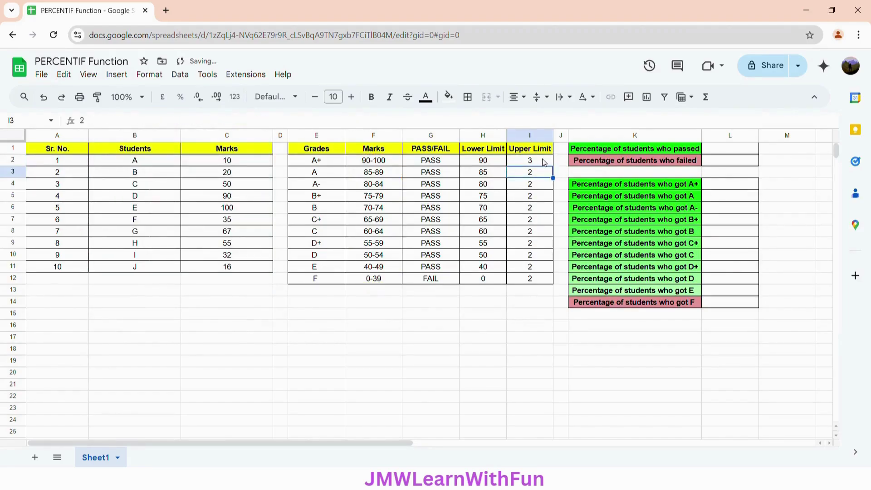
Extract the upper limits by changing I2 to =ARRAYFORMULA(RIGHT(F2:F12,LEN(F2:F12)-SEARCH("-",F2:F12))).
left_click(531, 161)
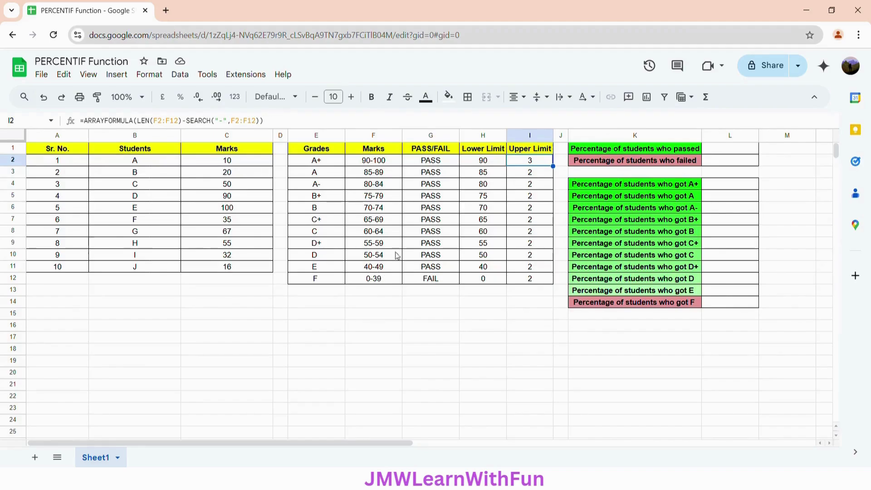
left_click(141, 127)
type("RIGHT(")
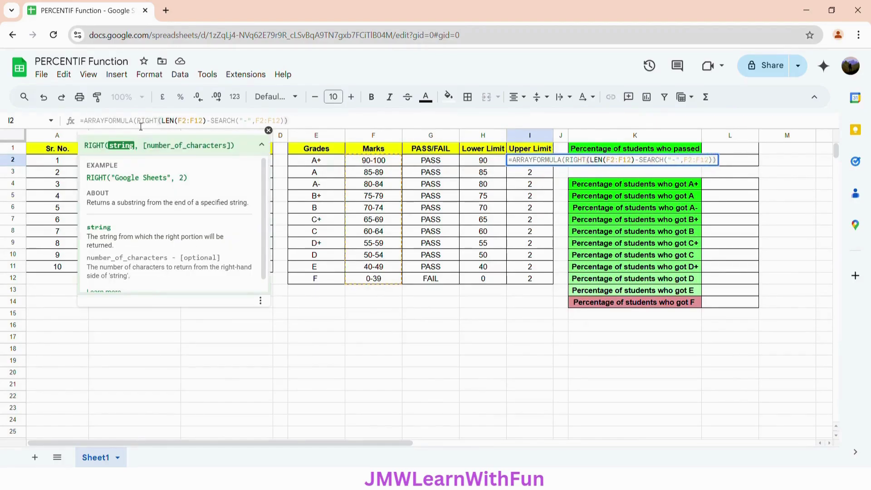
type("F2:")
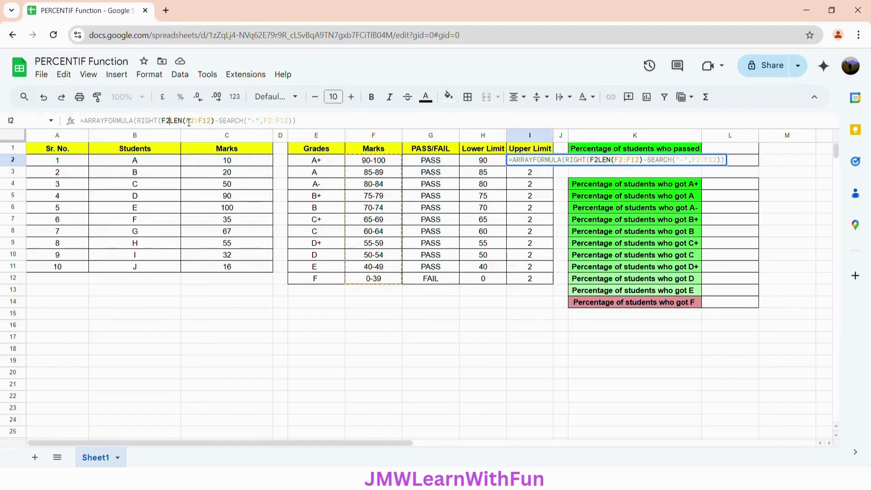
type("F12")
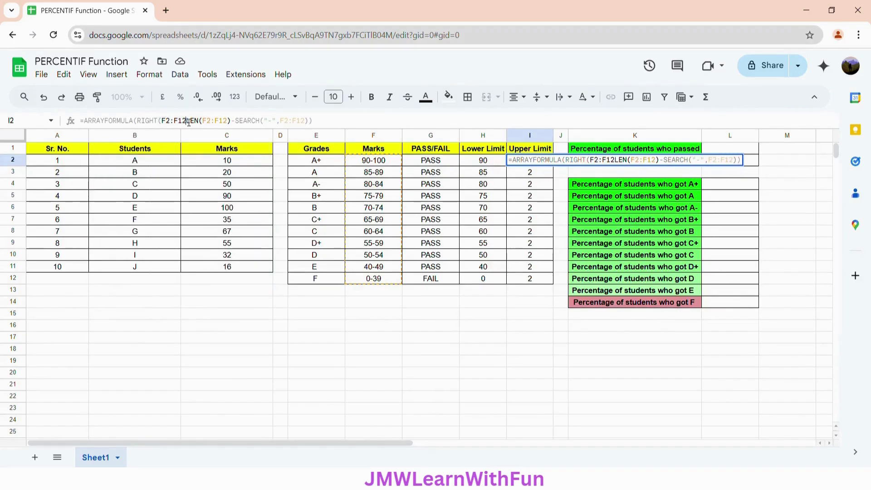
type(",LEN(F2:F12")
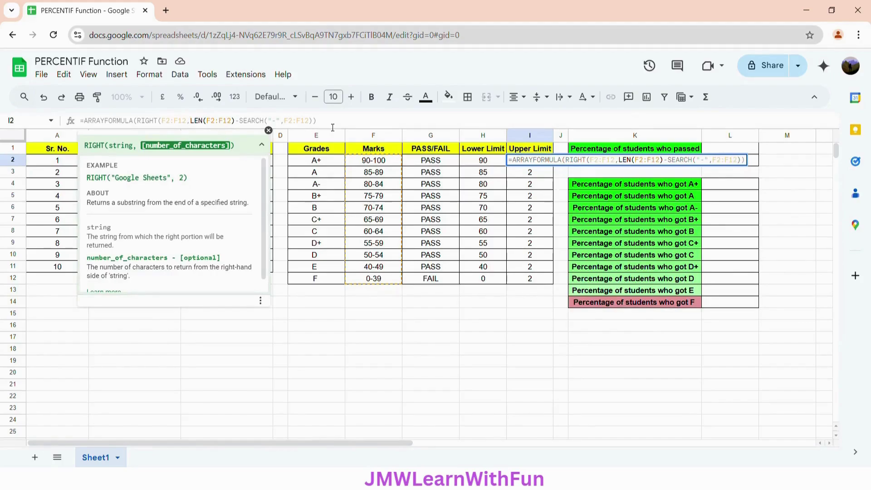
type(")")
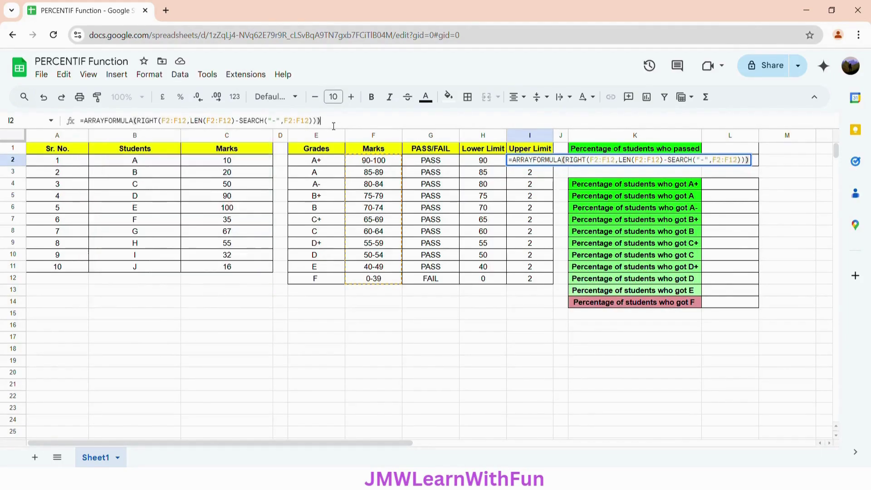
key("Return")
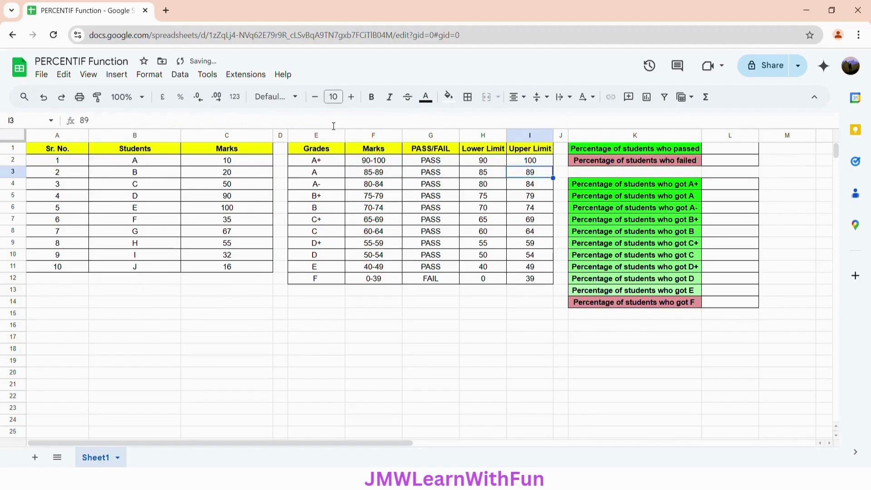
Check the Upper Limit formula in I2 and the extracted values down to I12.
left_click(538, 163)
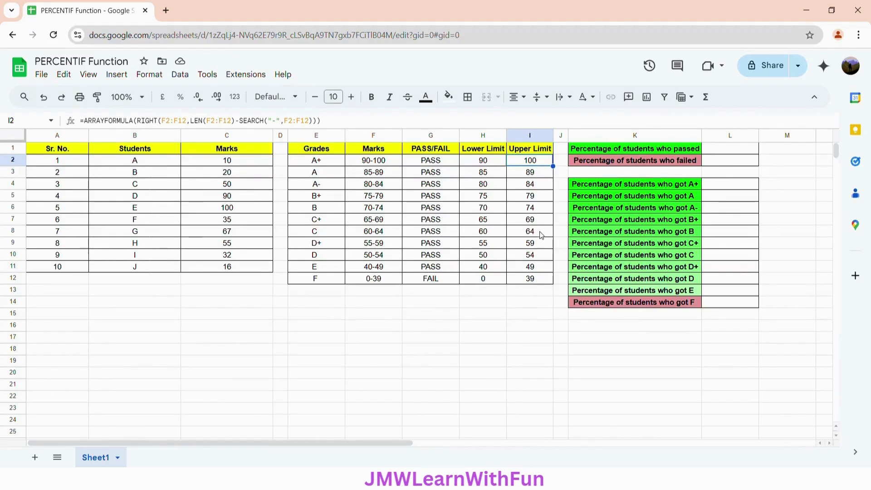
left_click(543, 280)
left_click(538, 152)
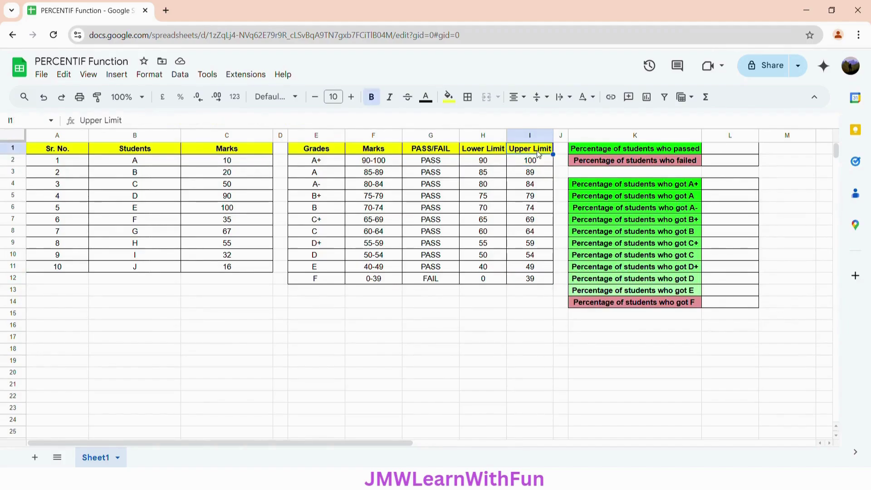
Calculate the percentage of students who passed in L1 with =PERCENTIF(C2:C11,">39").
left_click(727, 150)
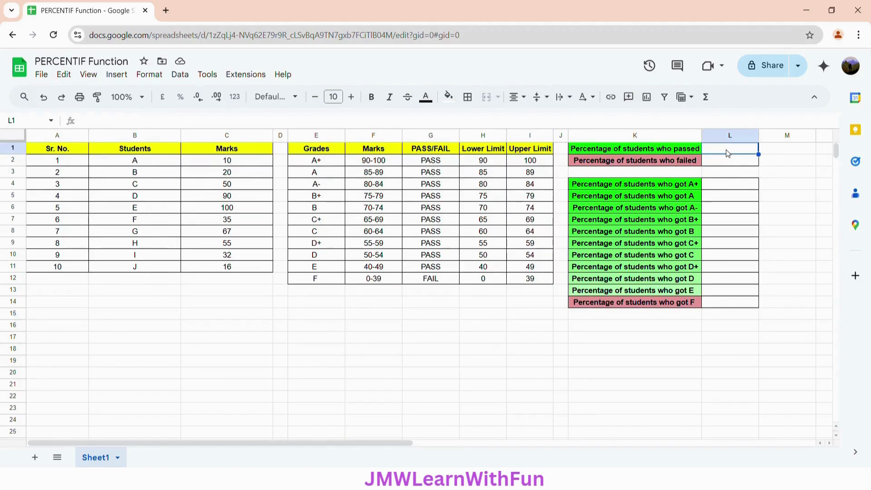
type("=PERCENTIF")
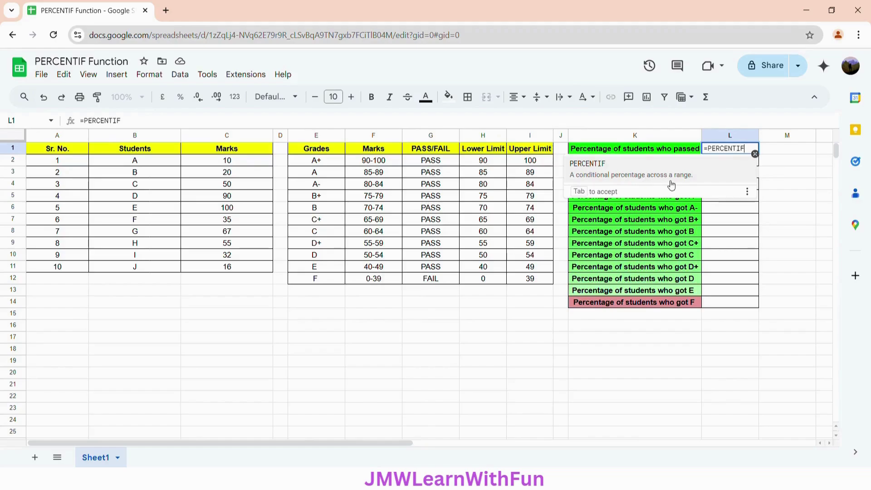
left_click(701, 183)
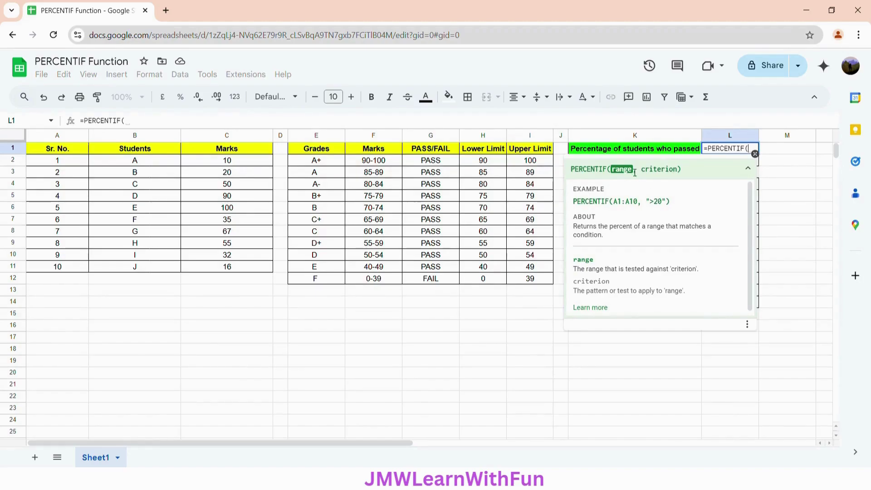
left_click_drag(248, 163, 245, 272)
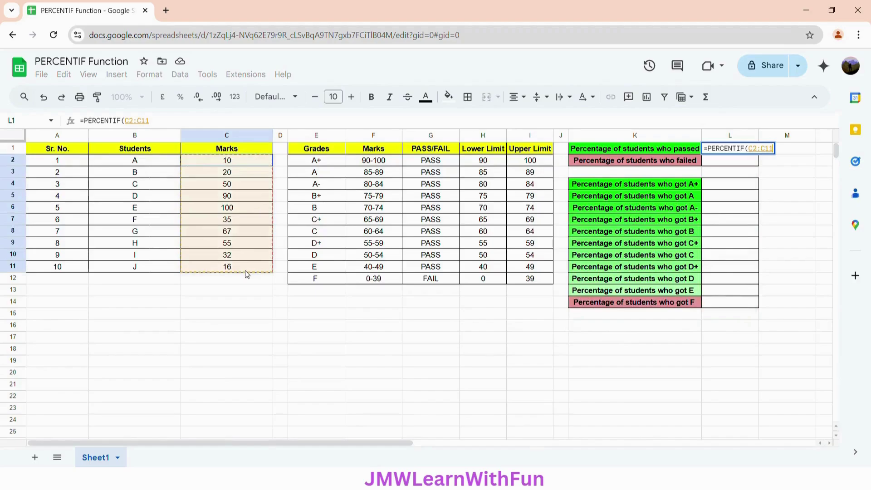
type(",")
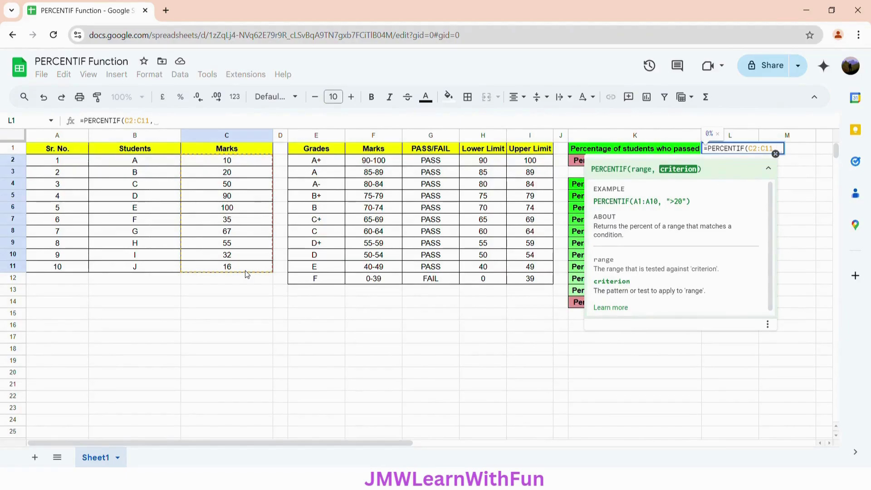
type("\"\"")
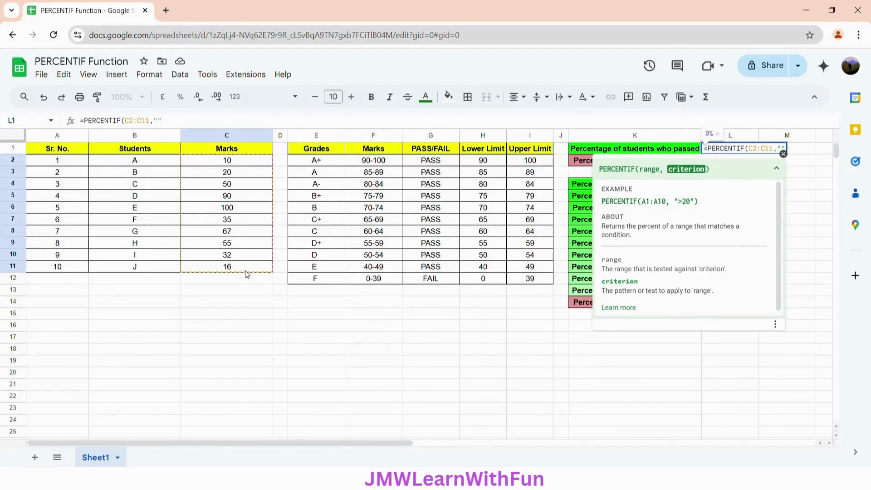
type(">39")
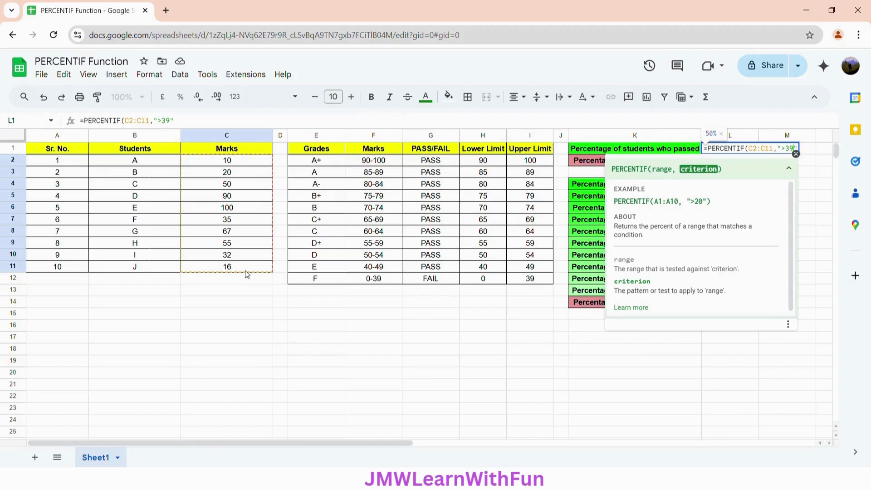
key("Return")
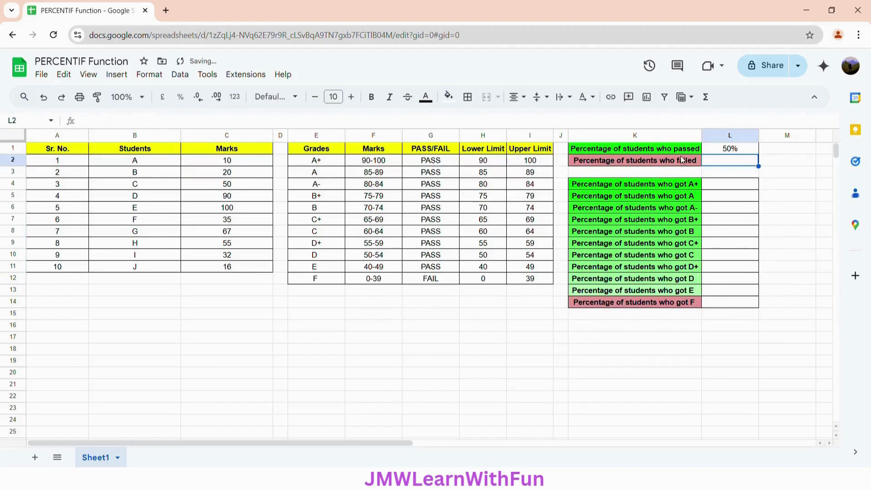
Check the pass formula in L1 against the individual marks above 39 in column C.
left_click(739, 152)
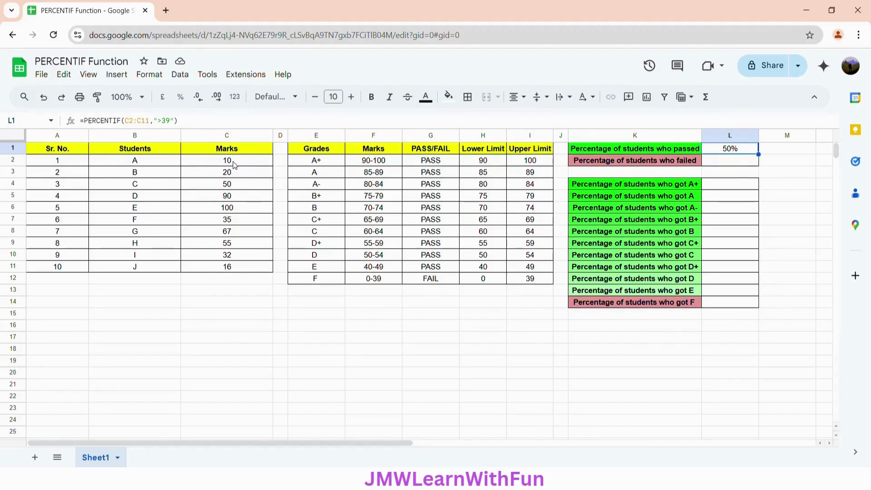
left_click(235, 187)
left_click(242, 198)
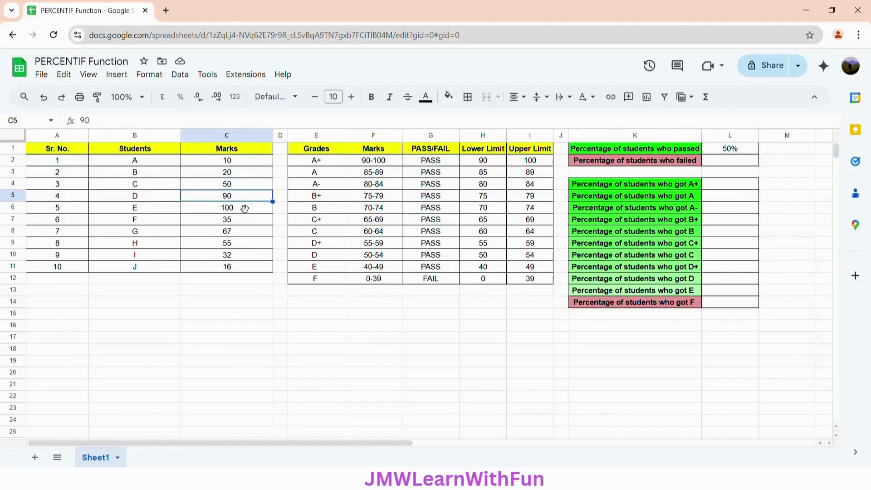
left_click(244, 208)
left_click(237, 233)
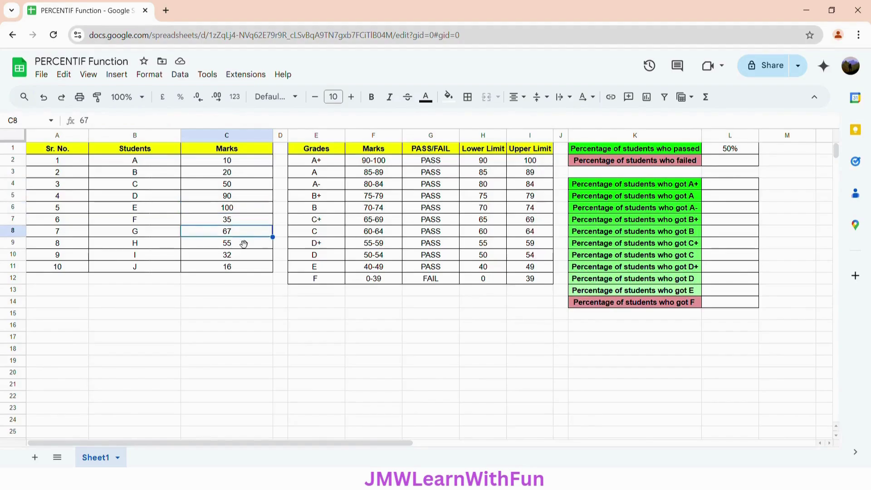
left_click(240, 246)
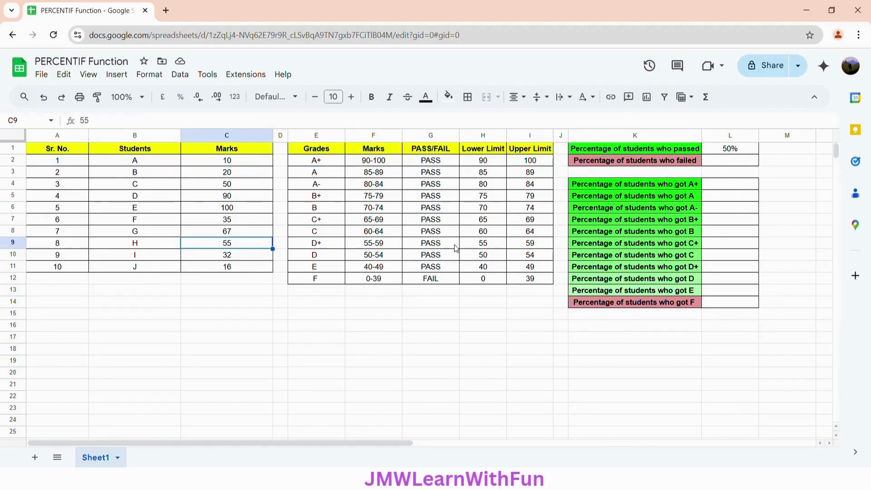
Calculate the percentage of students who failed in L2 with =PERCENTIF(C2:C11,"<=39").
left_click(732, 163)
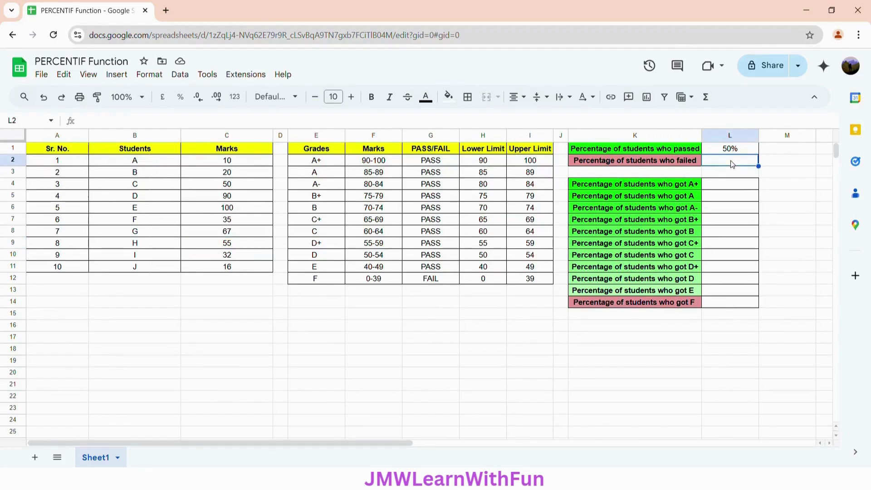
type("=PER")
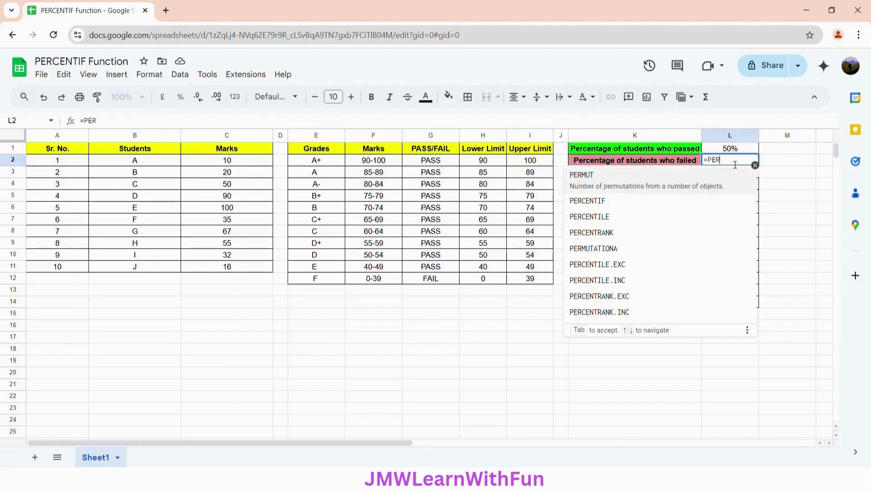
type("CENTIF")
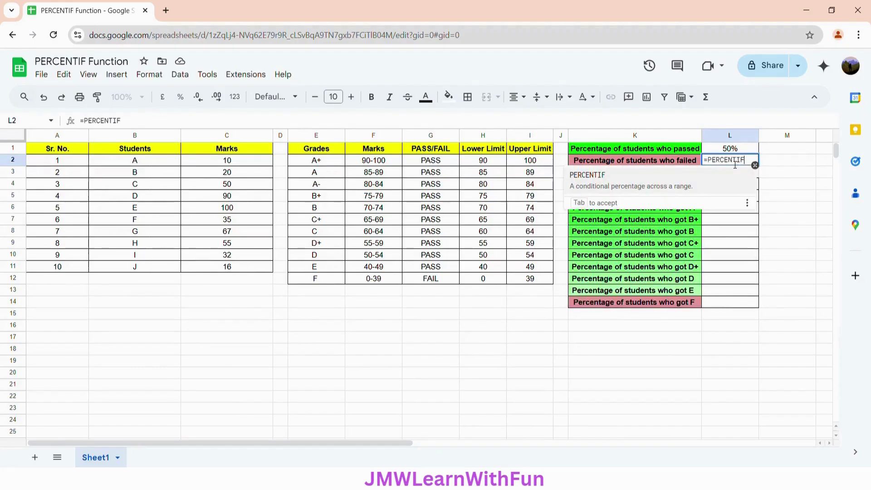
type("(")
left_click_drag(244, 164, 252, 271)
type(",")
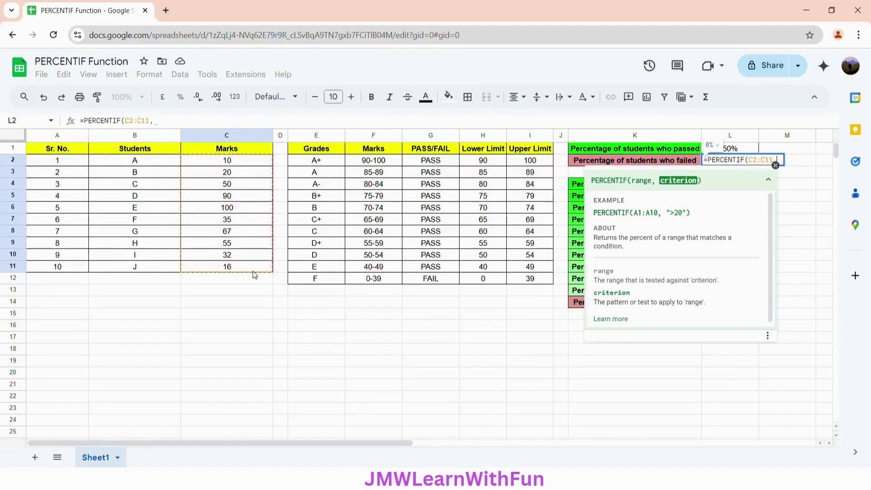
type("\"")
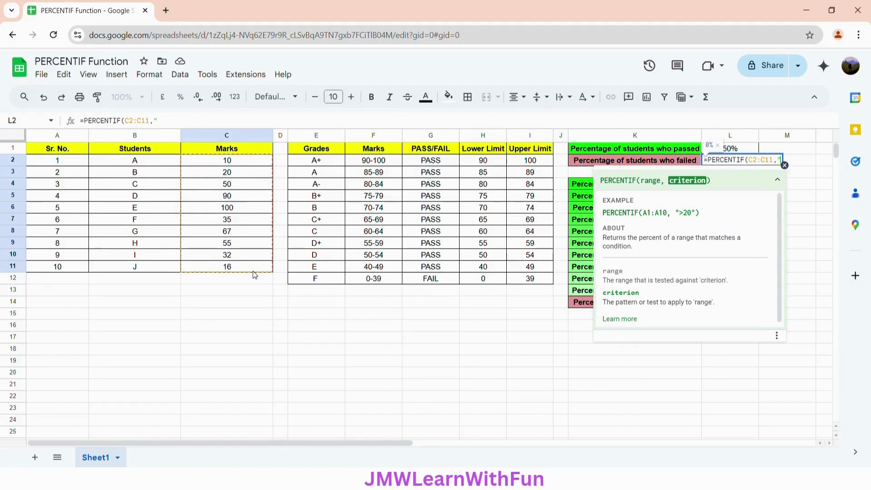
type("\"<=39")
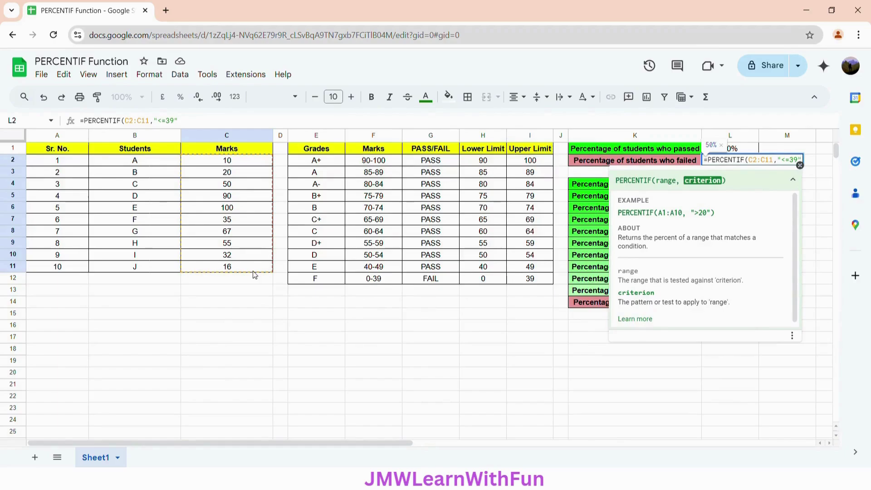
type(")")
key("Return")
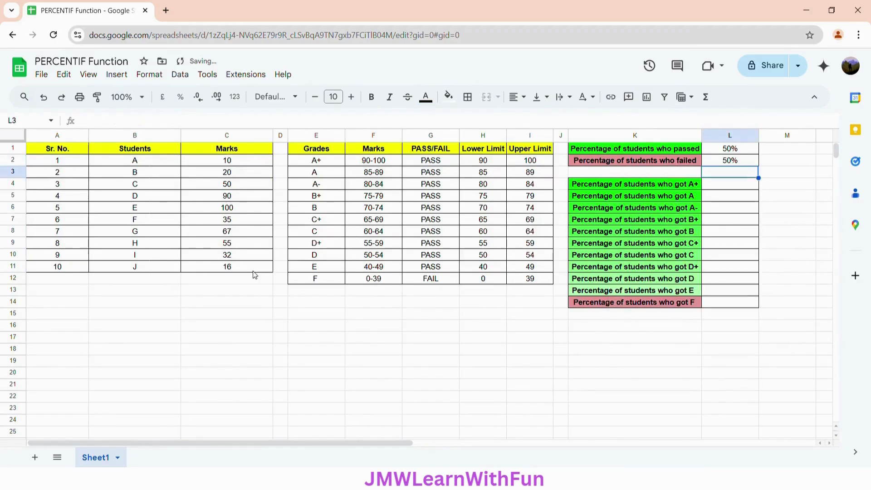
Check the fail formula in L2 against the failing marks in column C and compare it with the pass formula in L1.
left_click(742, 164)
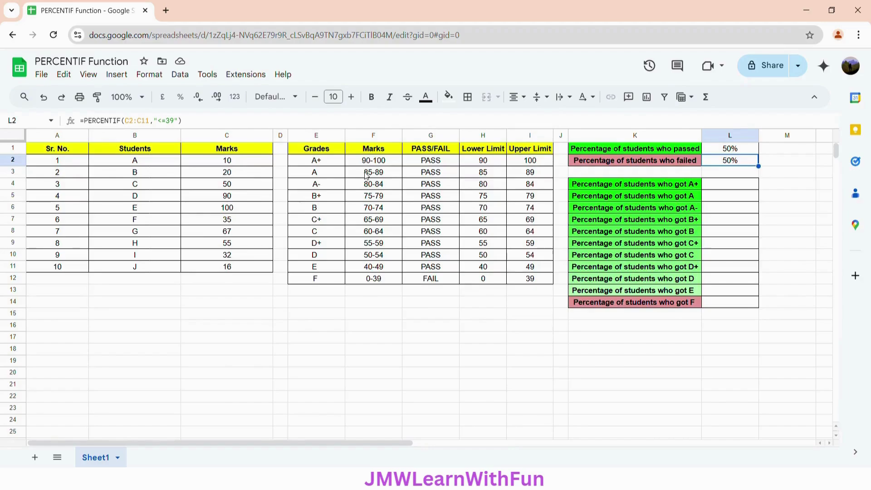
left_click(254, 164)
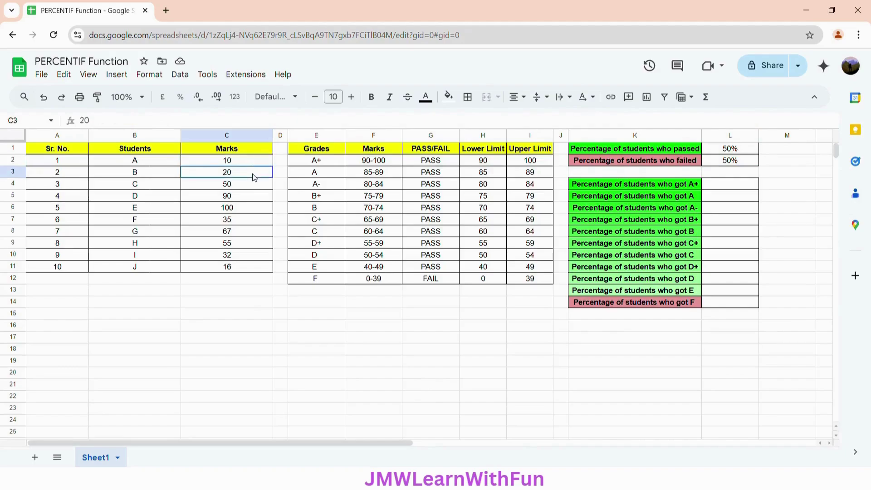
left_click(244, 221)
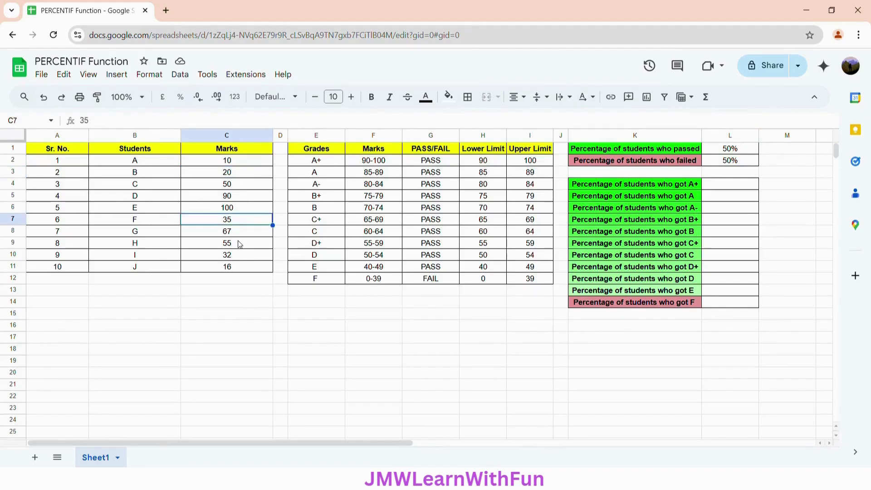
left_click(239, 255)
left_click(241, 266)
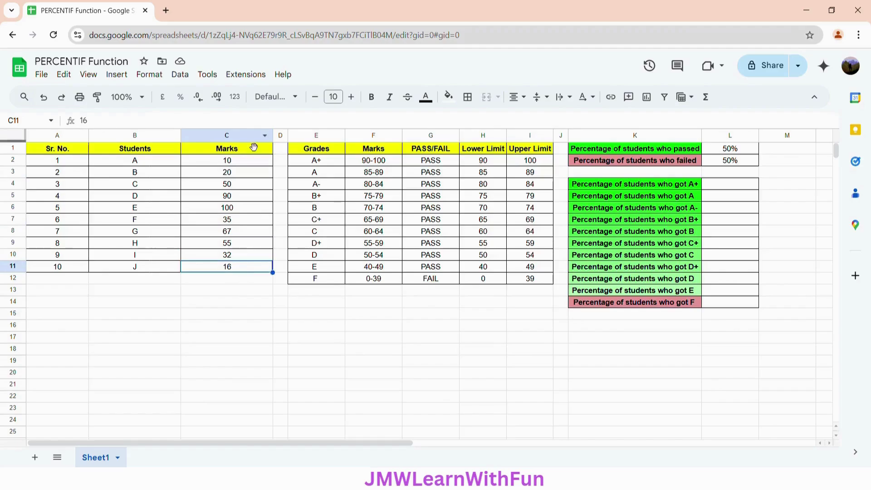
left_click(743, 164)
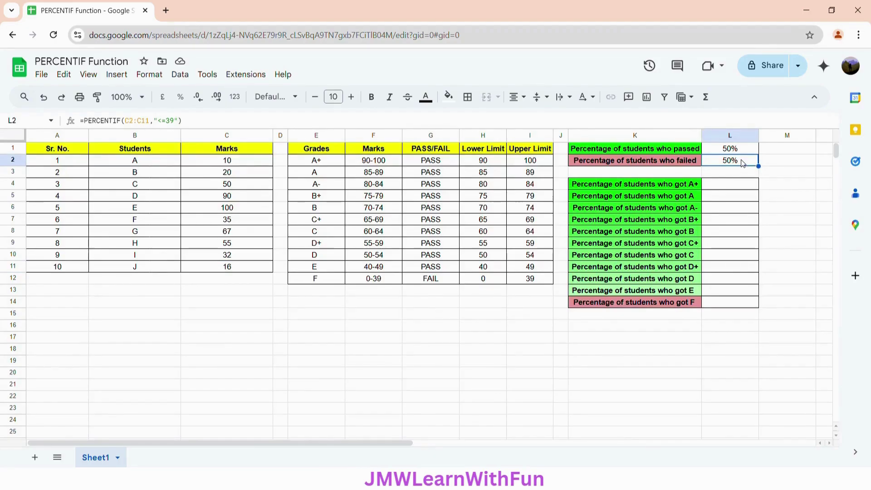
left_click(738, 154)
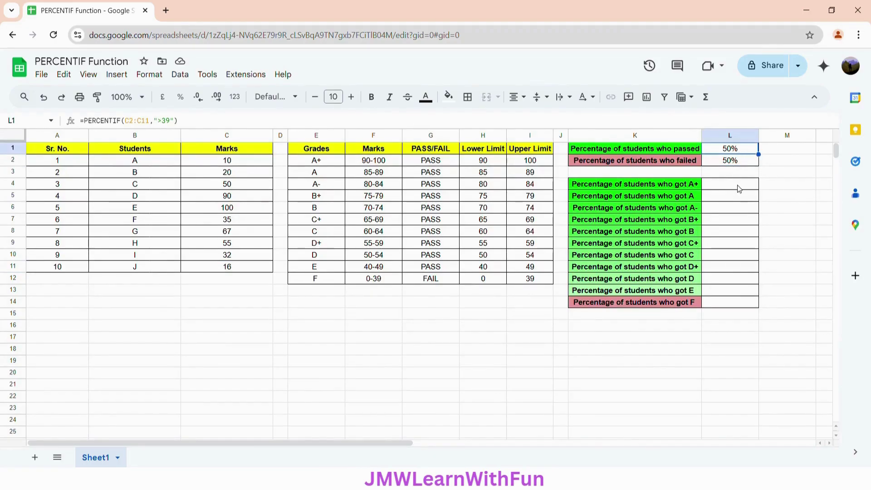
Test the pass and fail percentages by setting student J's mark in C11 to 56, and undo that change.
left_click(242, 269)
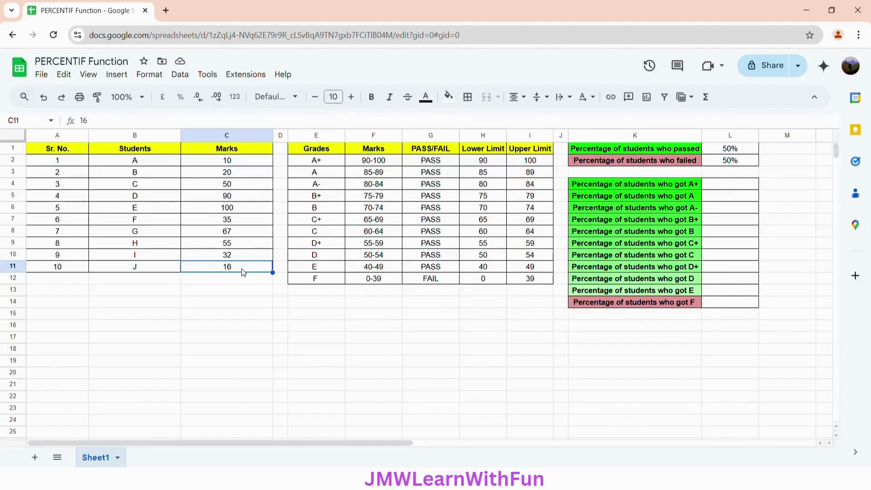
type("56")
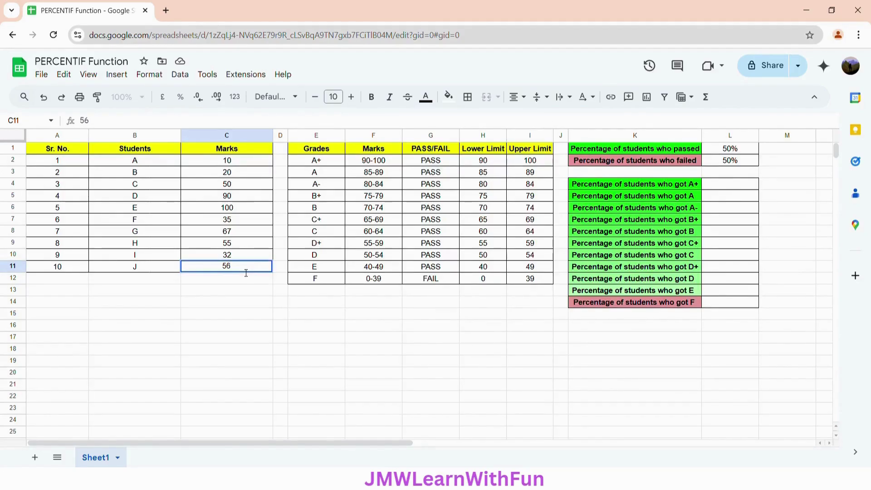
key("Return")
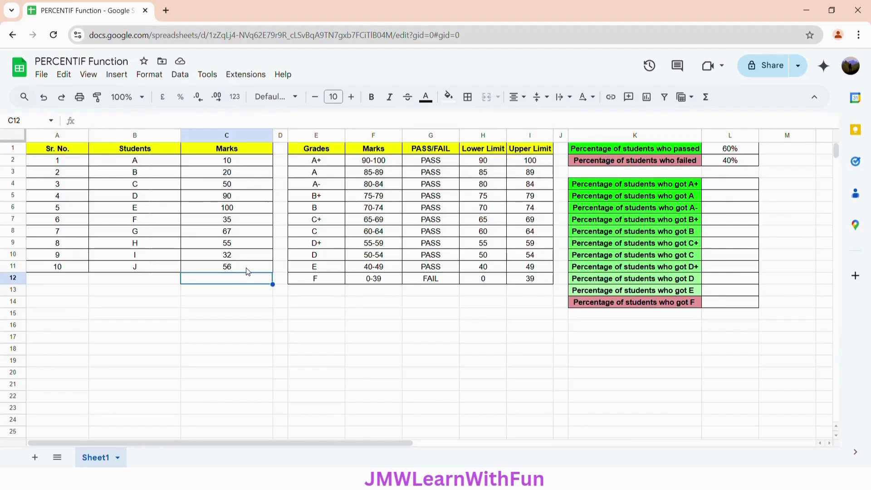
key("ctrl+z")
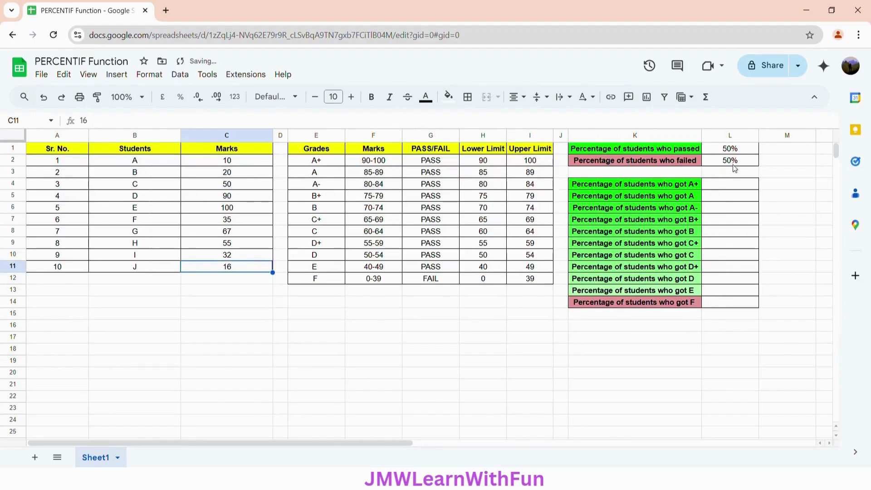
Enter =PERCENTIF(C2:C11,">=") in L4 as the start of the A+ percentage formula.
left_click(734, 189)
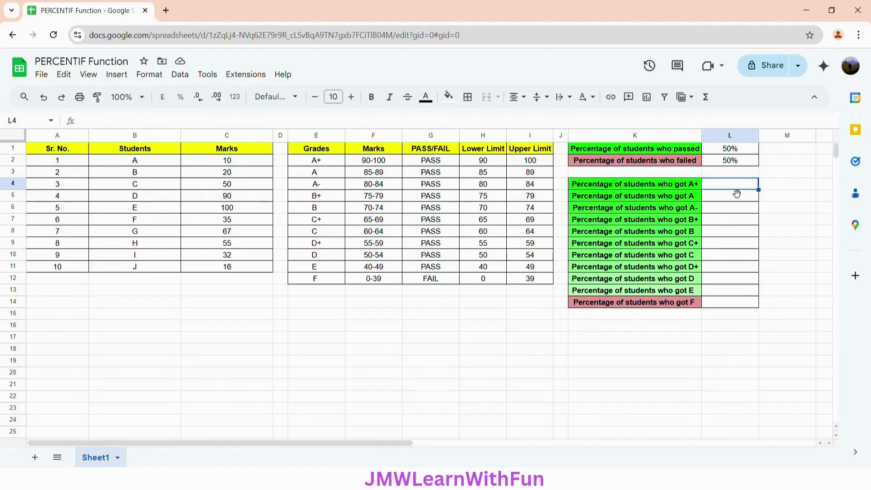
type("=PER")
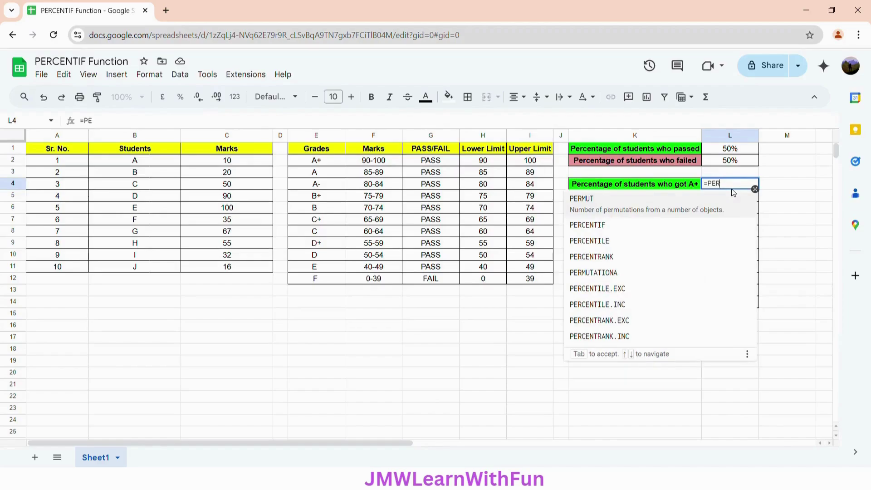
type("CENTIF")
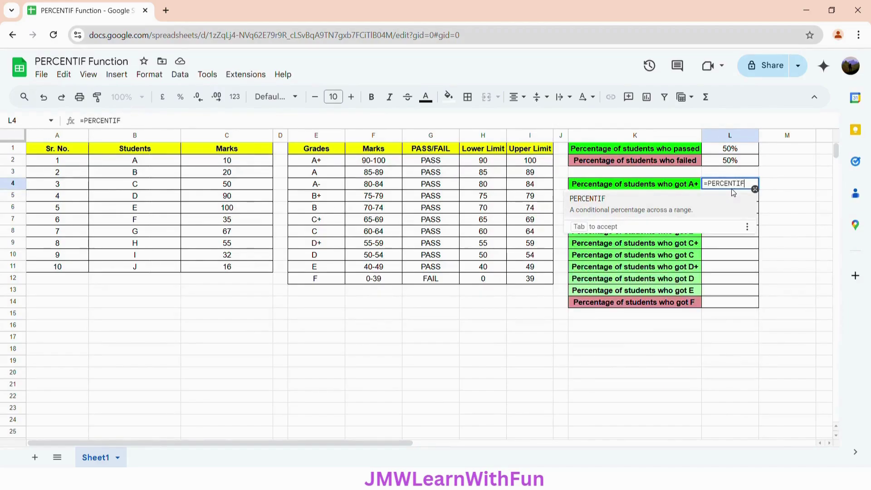
key("Tab")
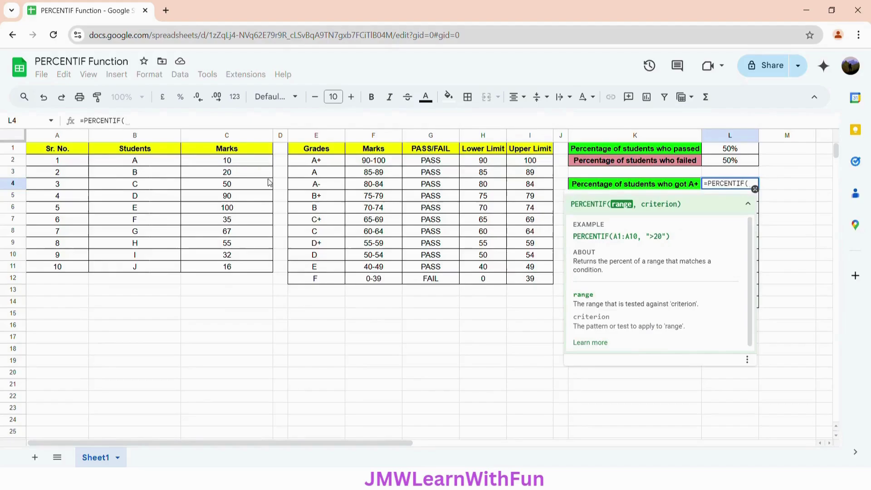
left_click_drag(248, 161, 252, 268)
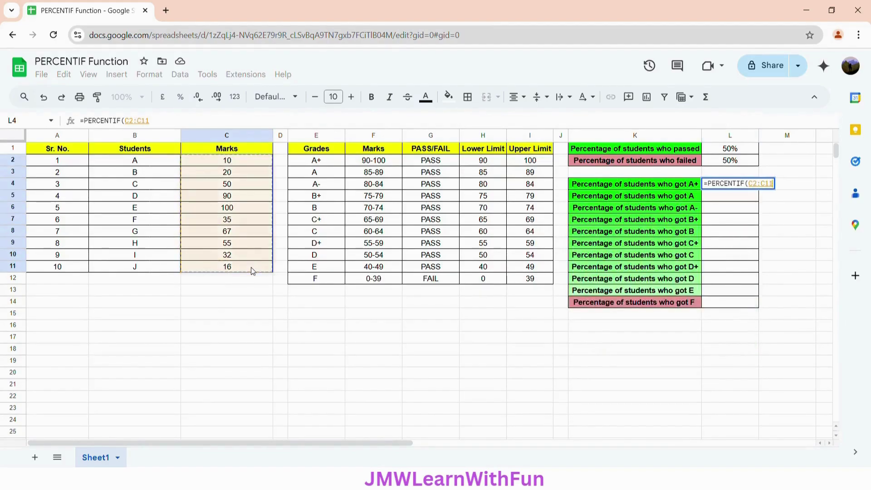
type(",")
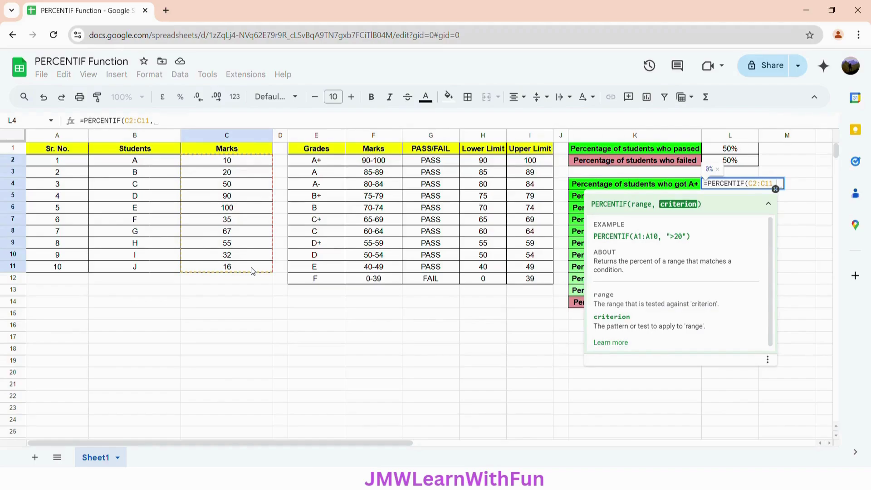
type("\"")
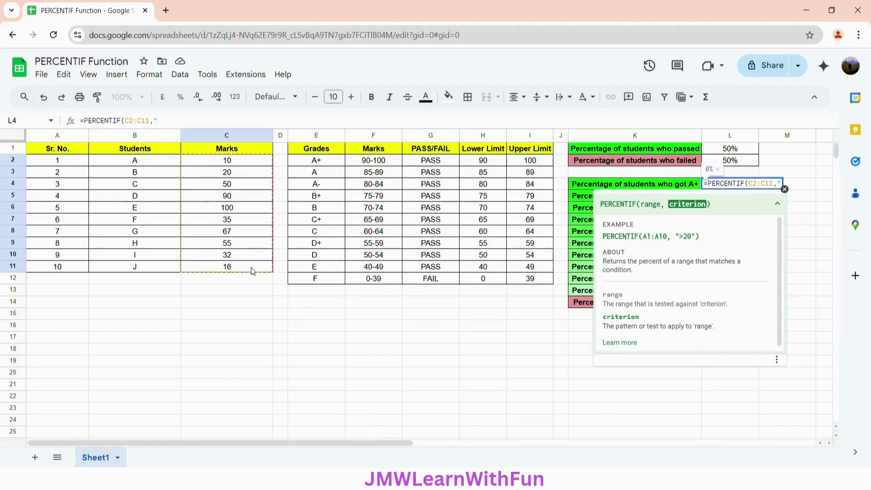
type(">=\"")
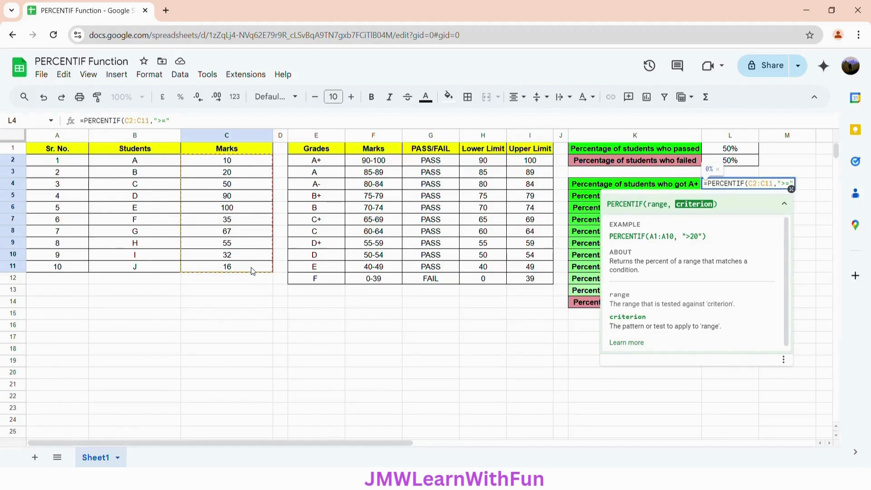
left_click(487, 164)
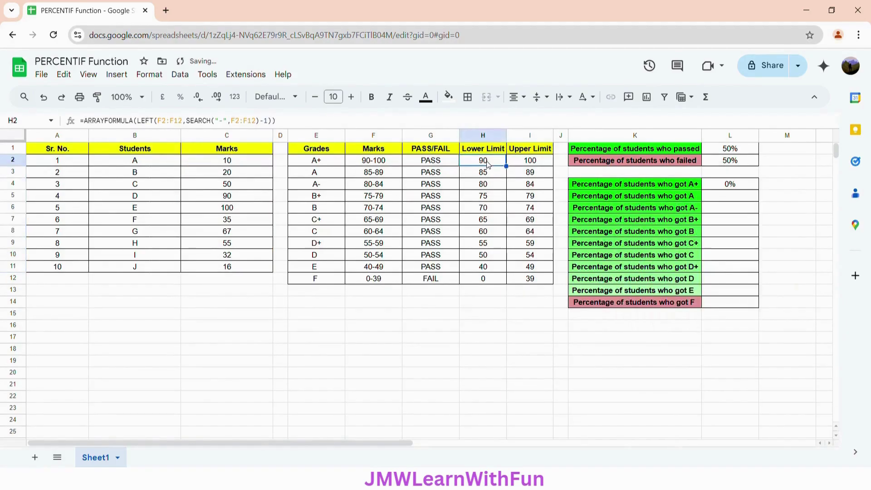
Complete the L4 criterion with a reference to the A+ lower limit, making it ">="&H2.
left_click(739, 186)
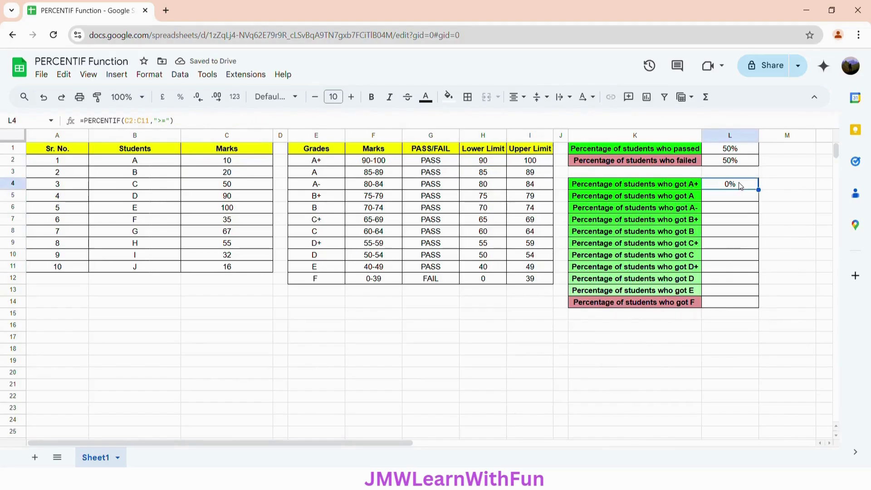
left_click(174, 121)
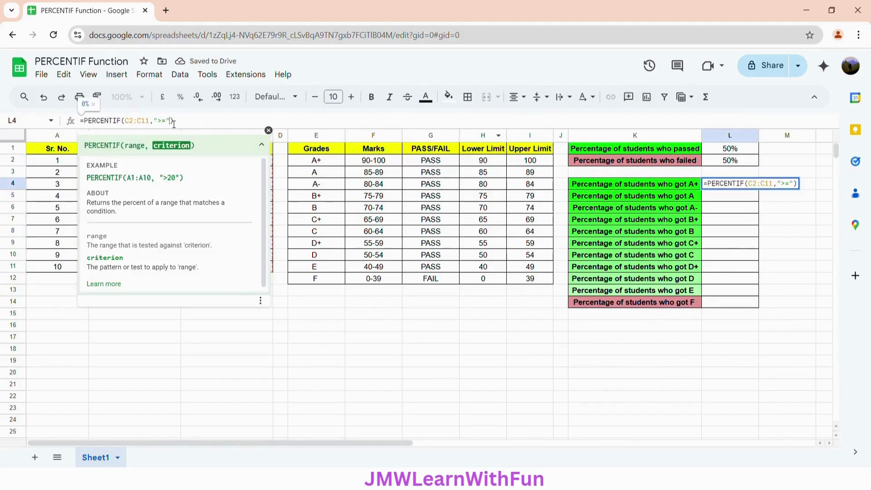
type("&")
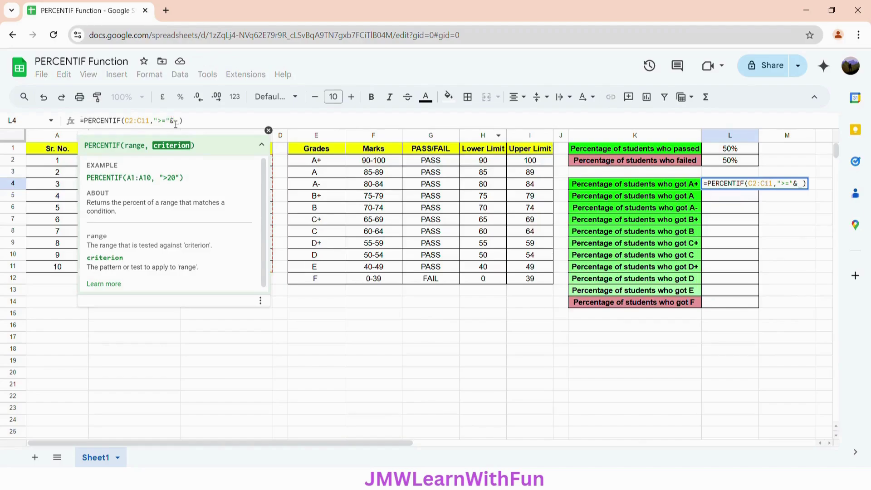
left_click(487, 164)
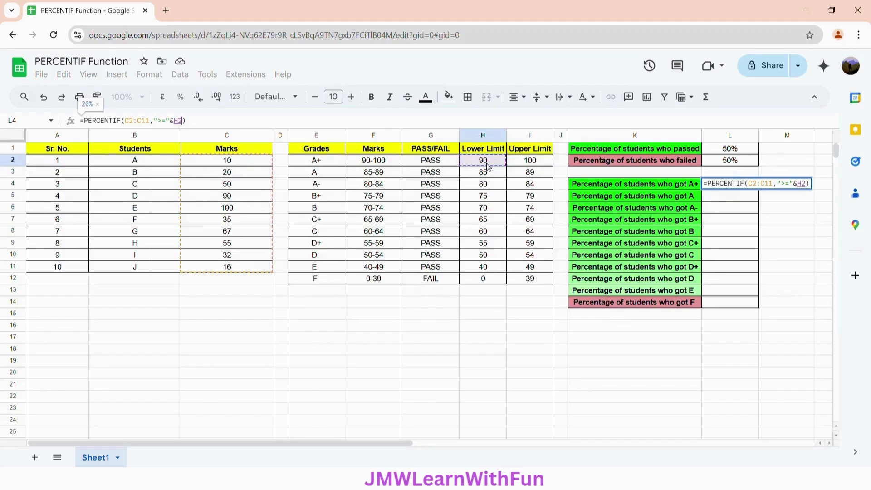
key("Return")
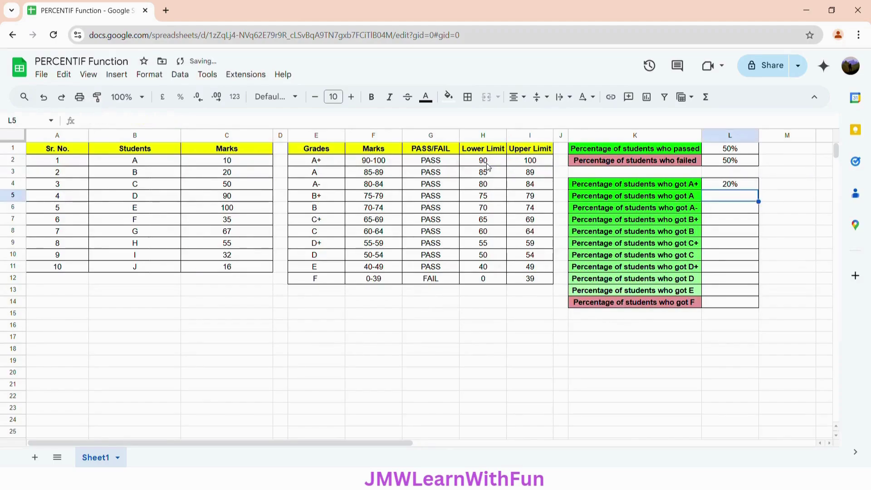
Extend the L4 formula by subtracting a copy of its own PERCENTIF(C2:C11,">="&H2) expression.
left_click(755, 184)
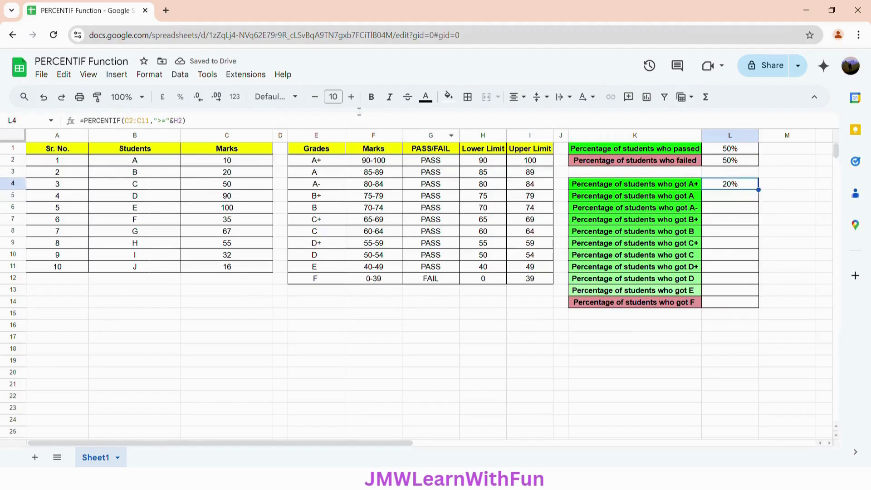
left_click_drag(215, 121, 89, 130)
key("ctrl+c")
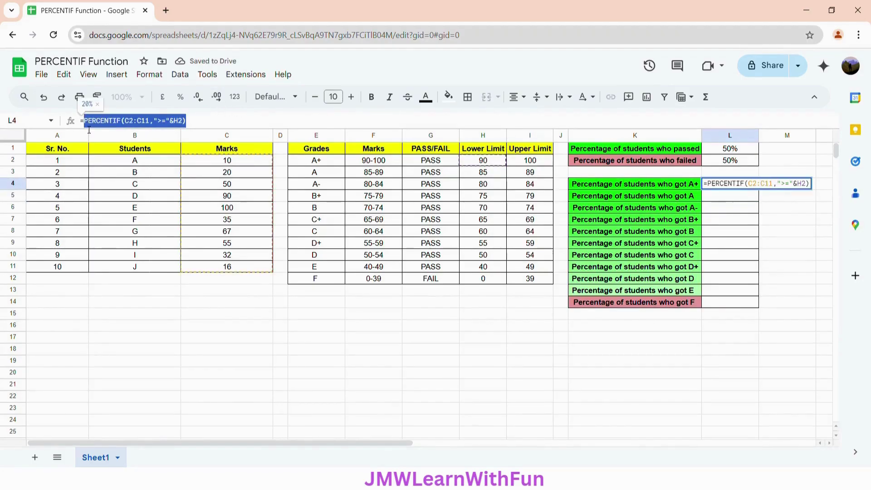
left_click(213, 128)
type("-")
key("ctrl+v")
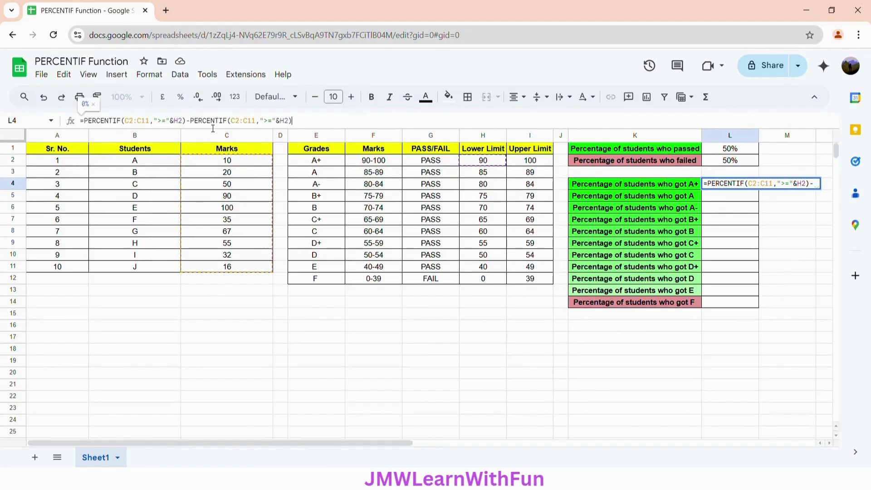
Change the subtracted PERCENTIF criterion in L4 to ">"&I2 so it uses the A+ upper limit.
left_click(273, 122)
key("BackSpace")
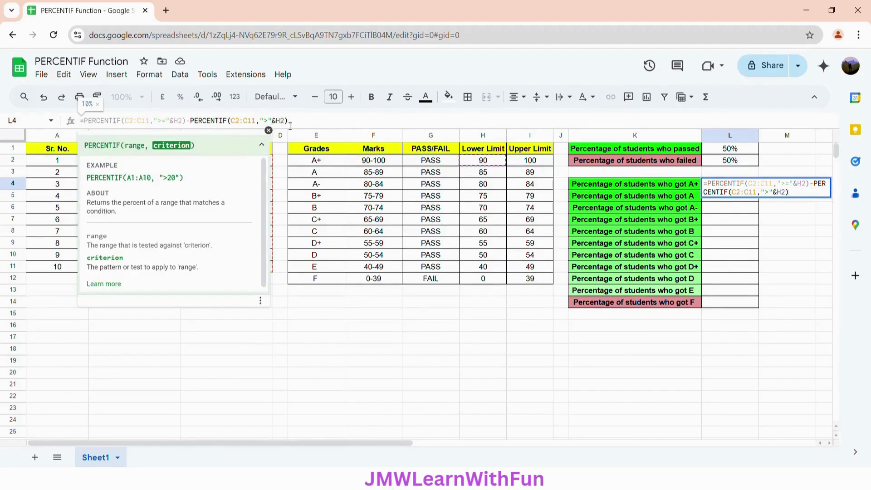
left_click(284, 124)
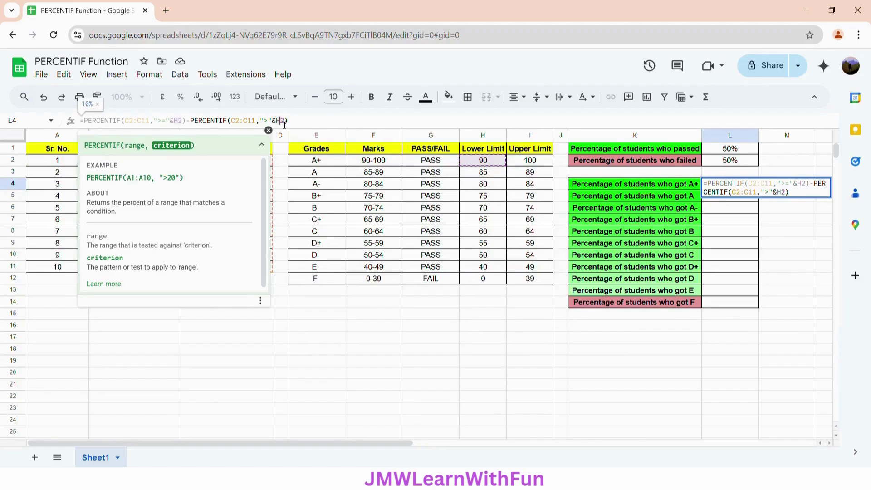
key("BackSpace")
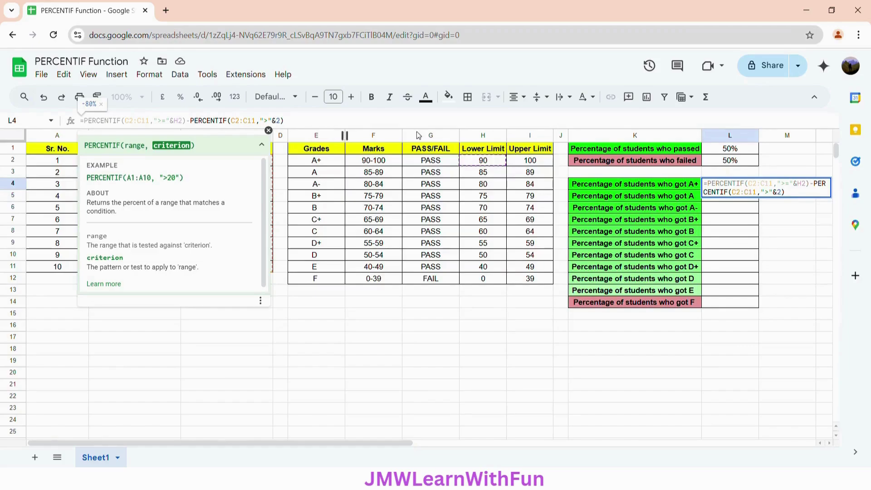
left_click(527, 163)
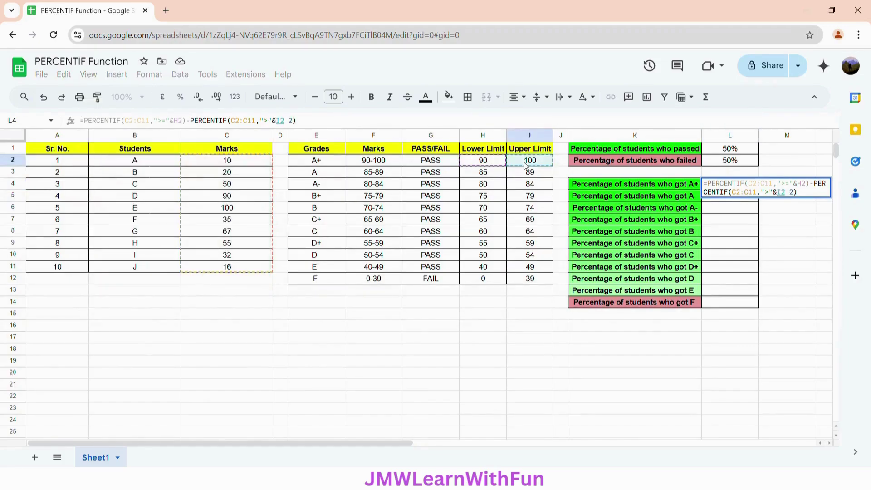
key("Delete")
key("Delete")
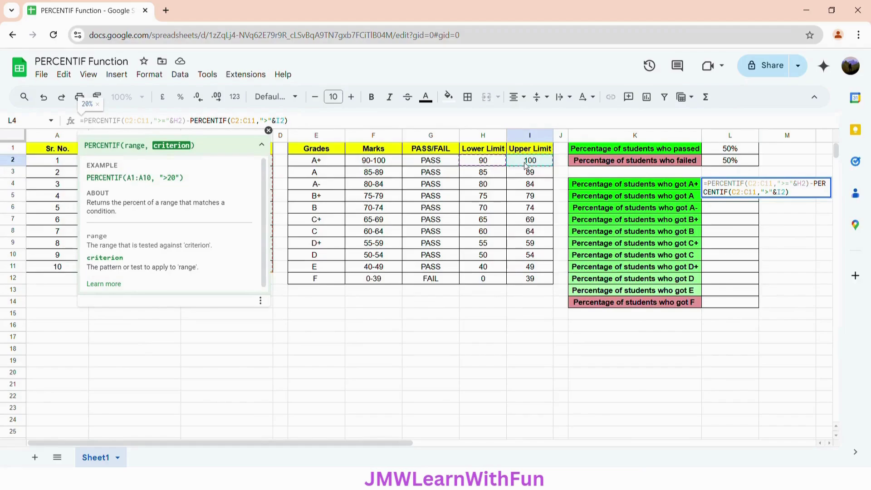
key("Return")
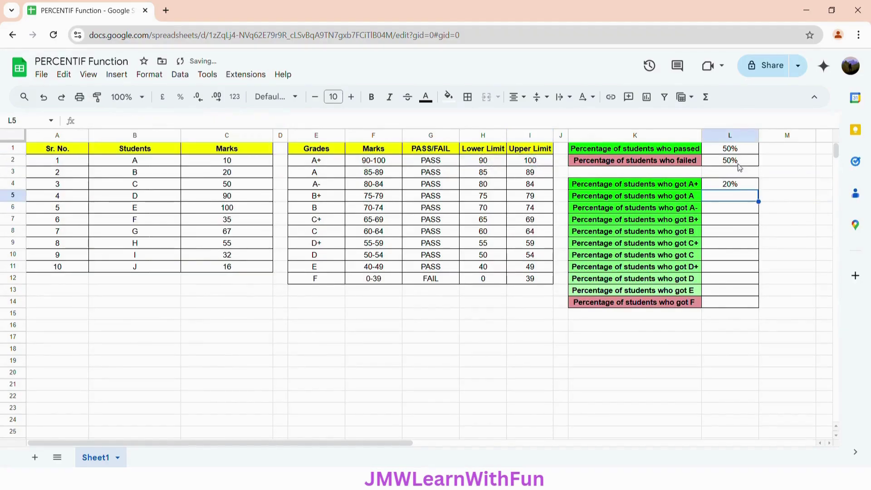
Check the A+ formula in L4 against the marks of students D and E in column C.
left_click(739, 187)
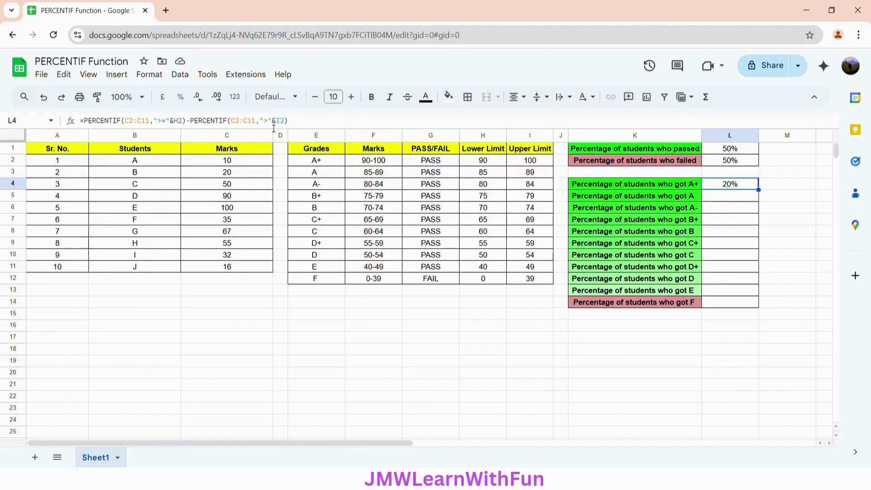
left_click(260, 199)
left_click(255, 210)
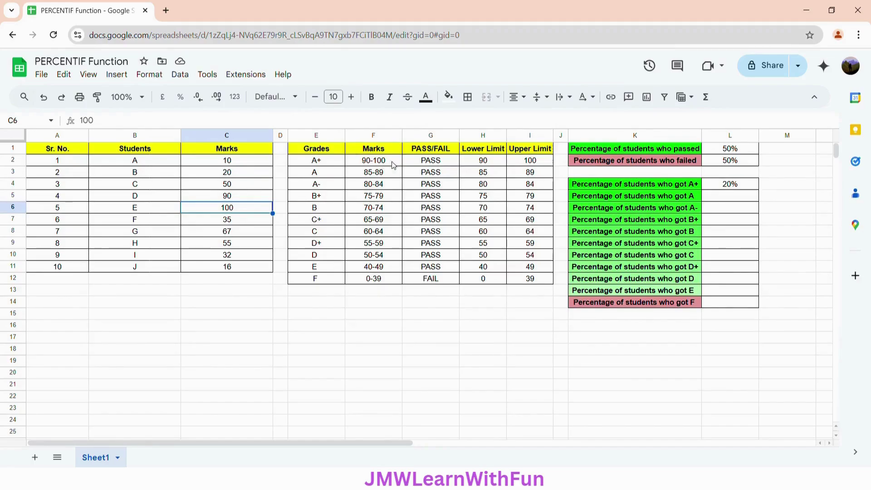
Expand the limit references in the L4 formula to H2:H12 and I2:I12 to cover all grades.
left_click(754, 189)
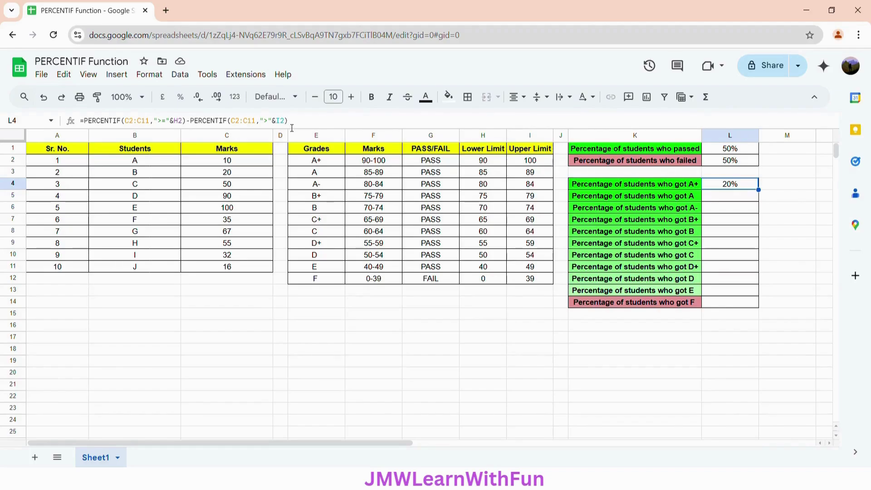
left_click(187, 122)
type(":")
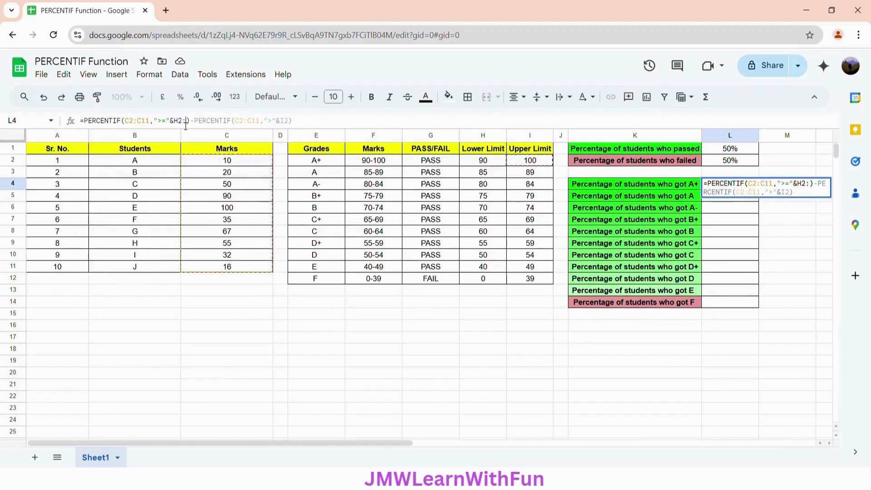
type("H1")
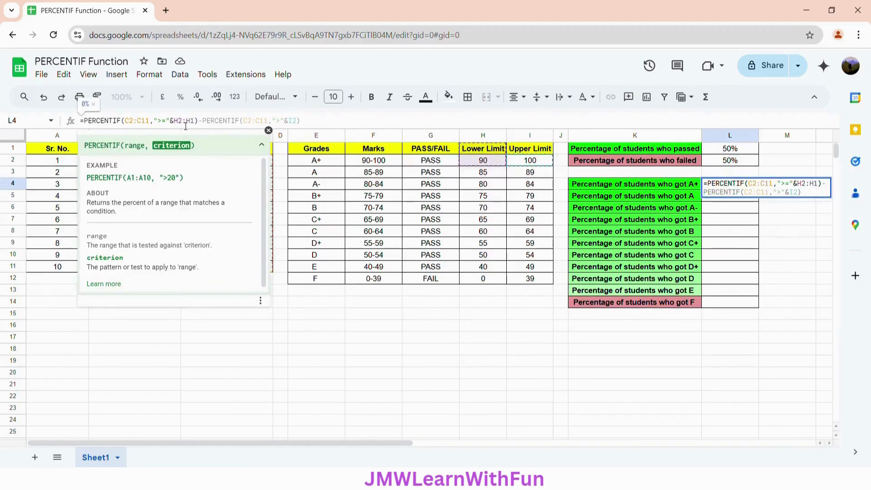
type("2")
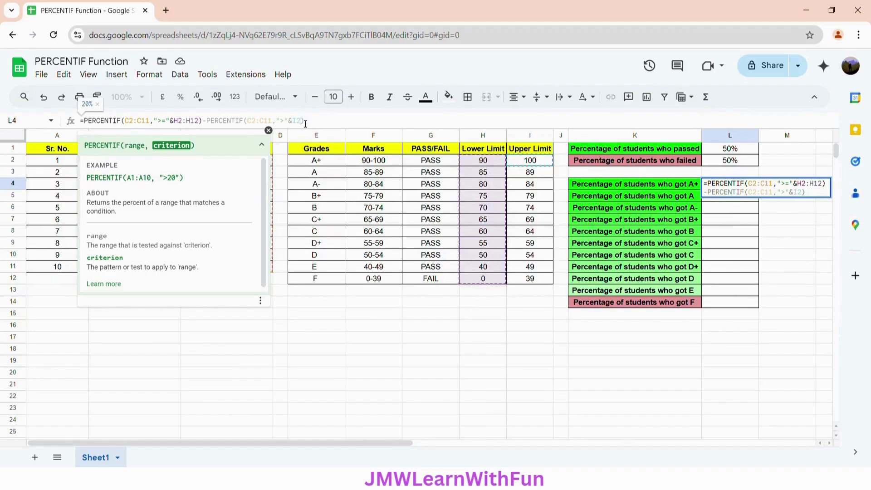
type(":")
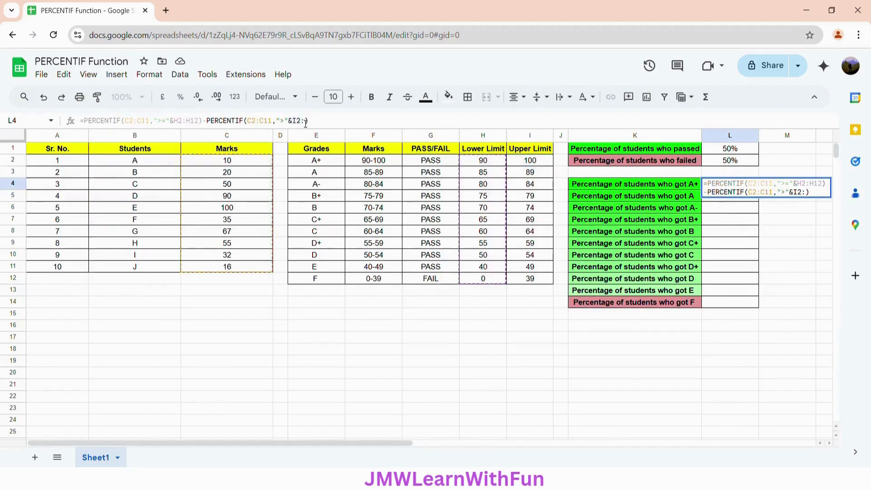
type("I12")
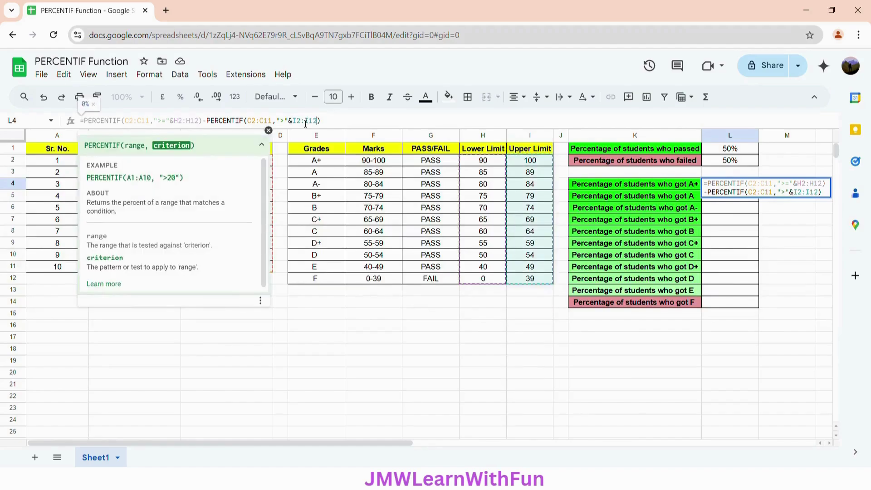
Wrap the whole PERCENTIF subtraction in L4 in ARRAYFORMULA so it fills the percentages for every grade.
left_click(88, 126)
type("ARRAYFO")
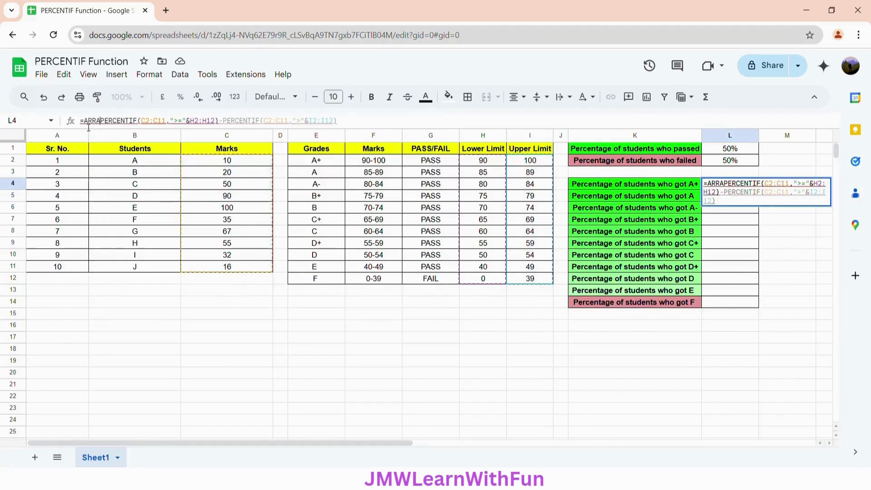
type("R")
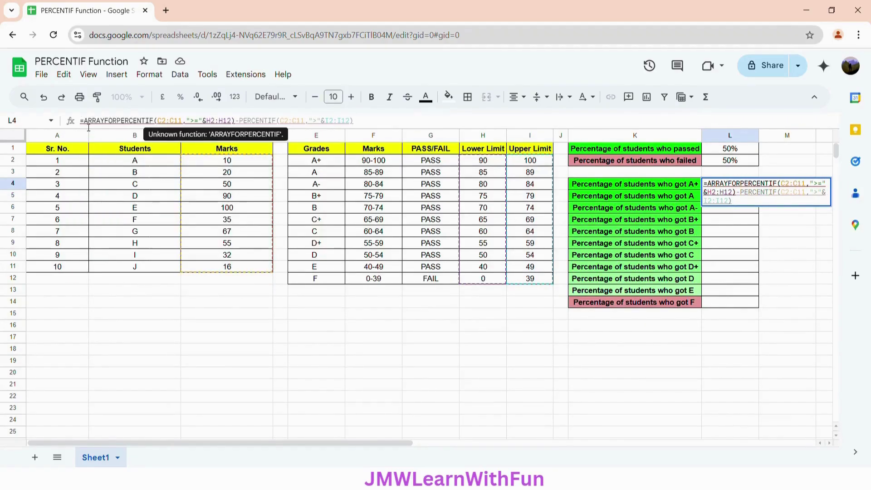
type("U")
type("MLA")
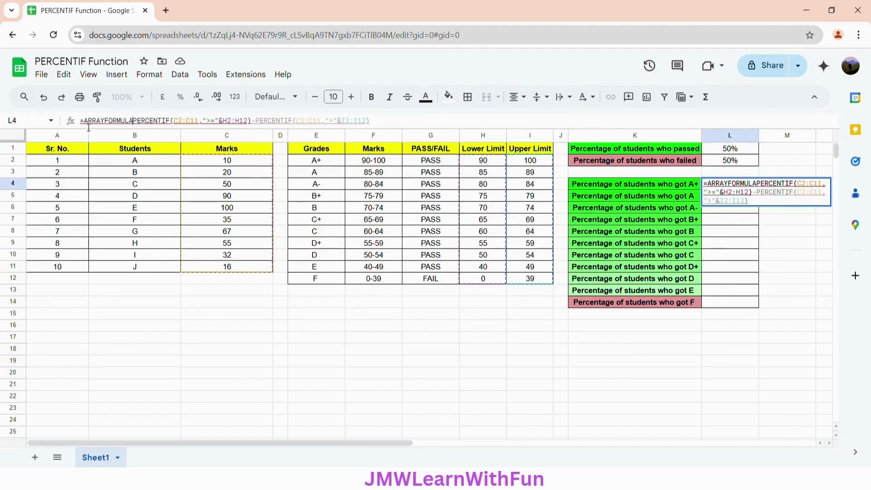
type("(")
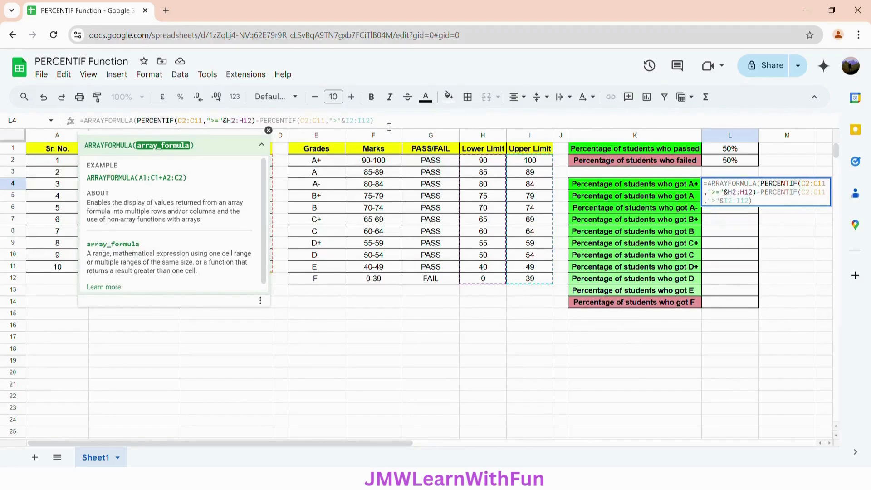
type(")")
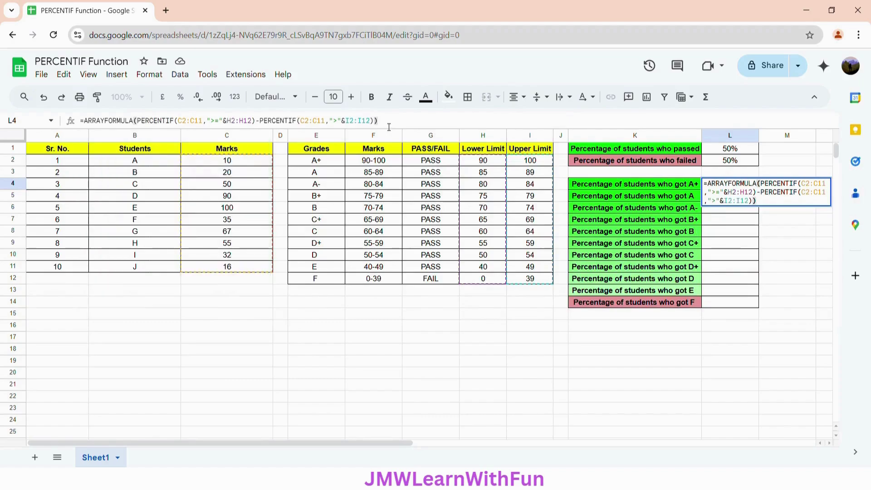
key("Return")
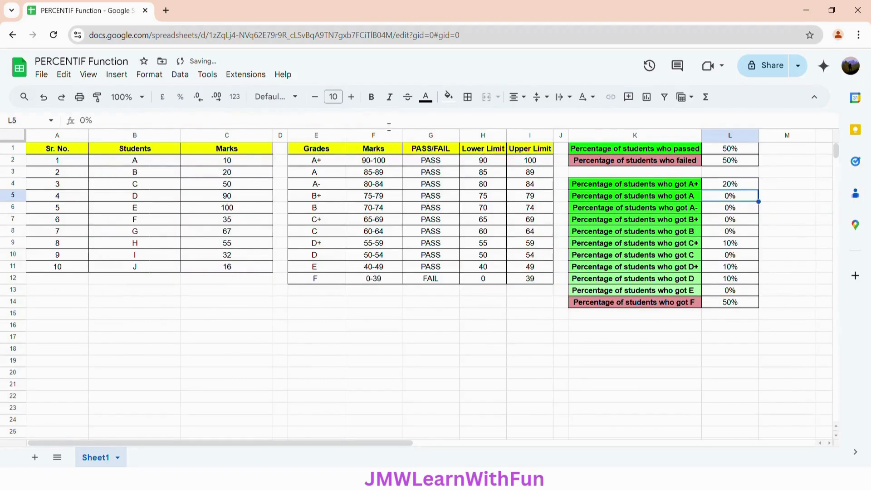
left_click(747, 187)
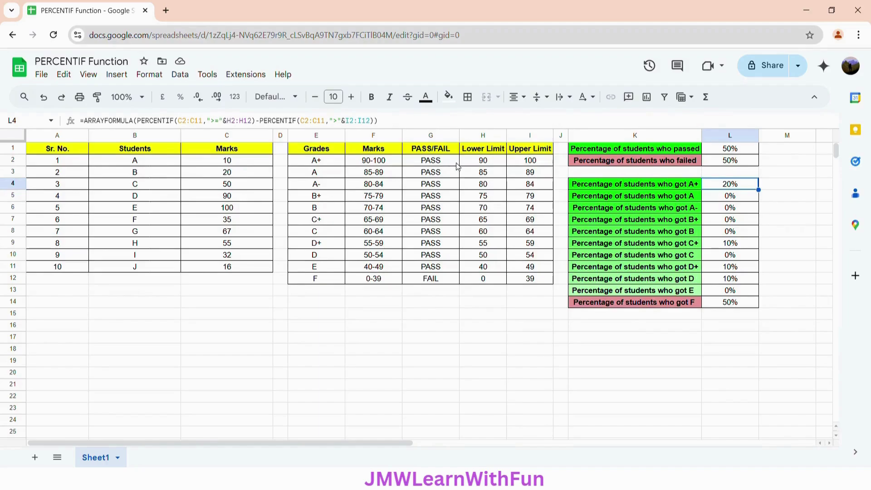
Replace H2:H12 in the L4 formula with the expression LEFT(F2:F12,SEARCH("-",F2:F12)-1) copied from the lower limit formula in H2.
left_click(487, 165)
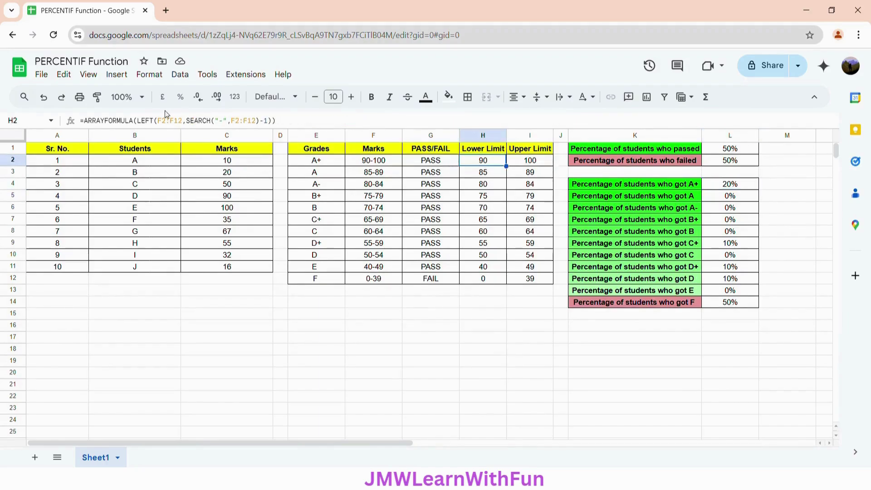
left_click_drag(138, 122, 275, 121)
key("ctrl+c")
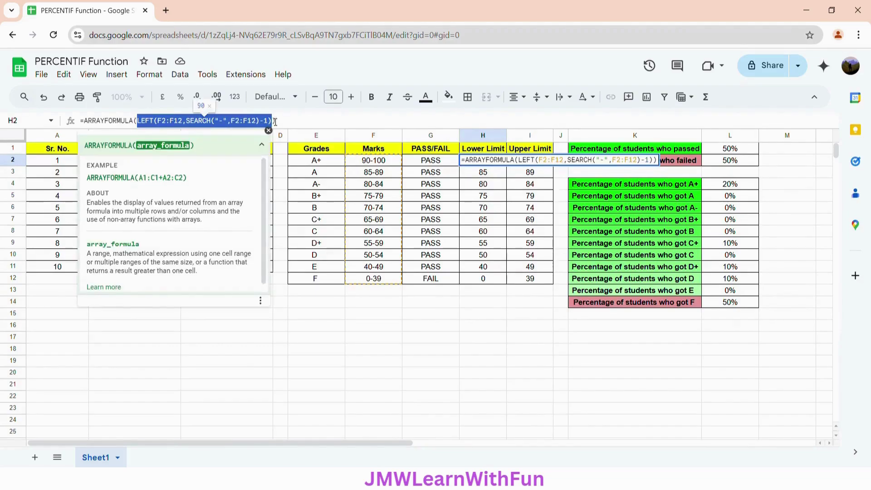
left_click(313, 120)
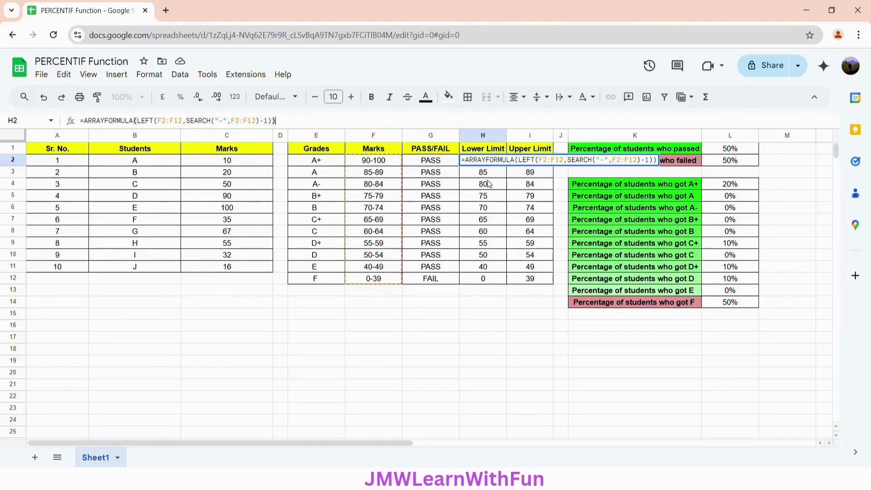
left_click(738, 188)
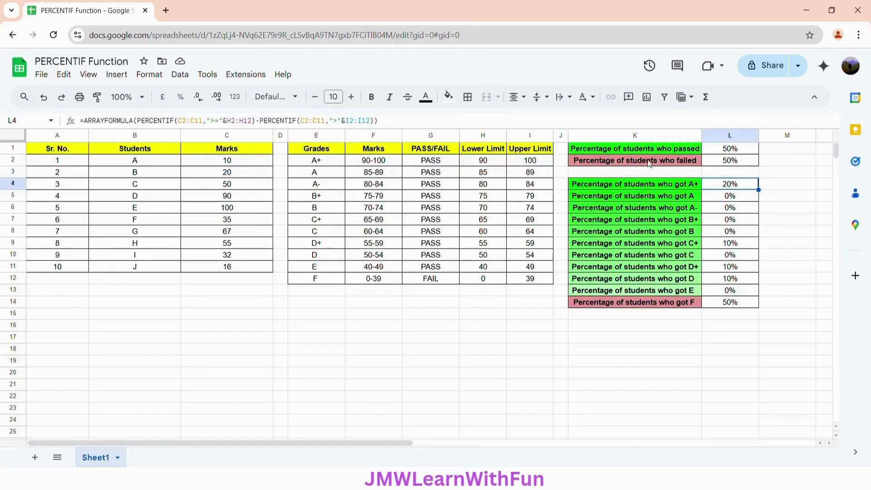
left_click_drag(228, 127, 254, 128)
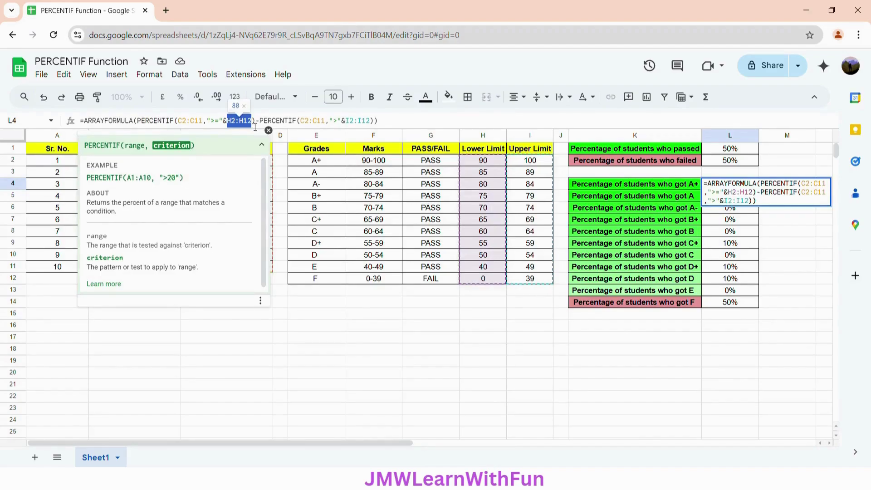
key("ctrl+v")
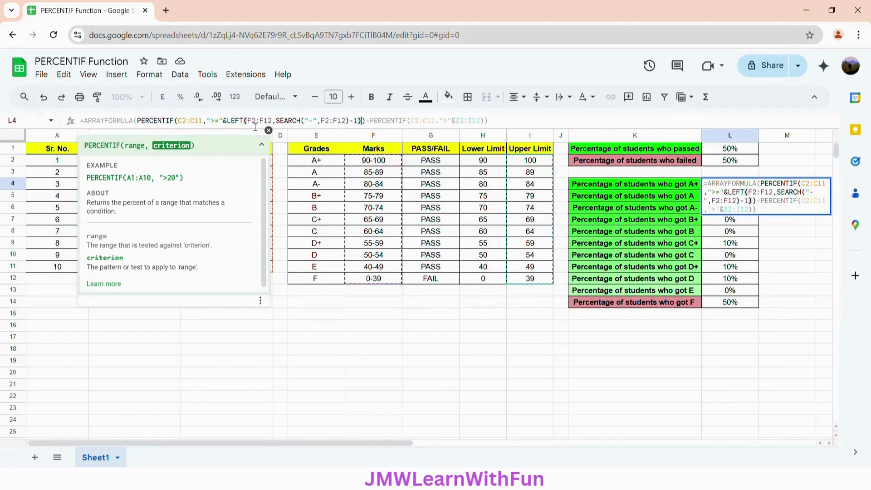
key("Return")
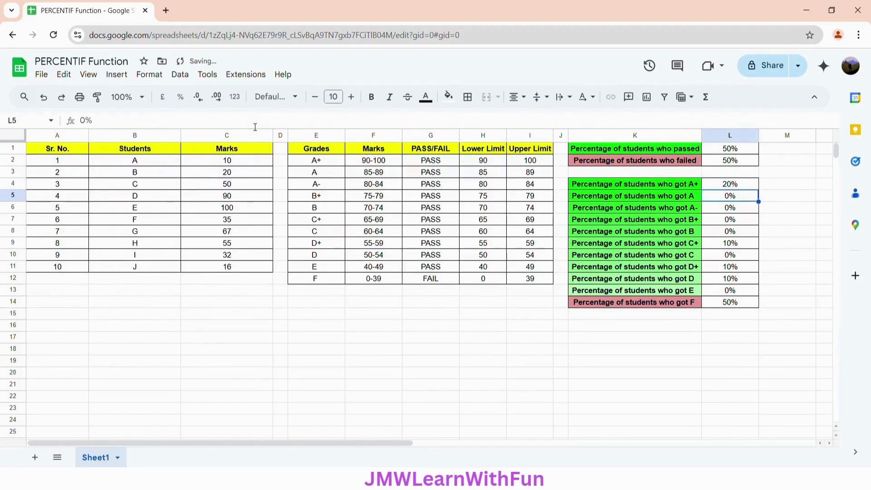
Replace I2:I12 in the L4 formula with RIGHT(F2:F12,LEN(F2:F12)-SEARCH("-",F2:F12)) copied from the upper limit formula in I2.
left_click(532, 159)
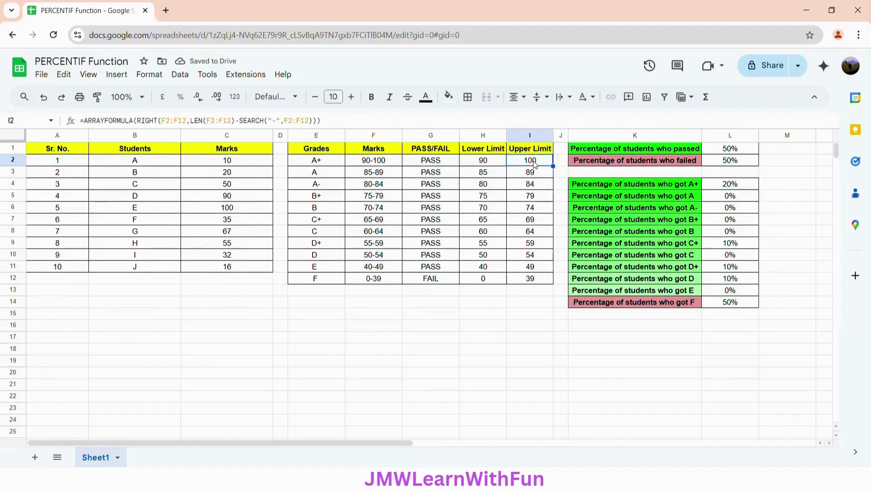
left_click_drag(137, 120, 323, 125)
key("ctrl+c")
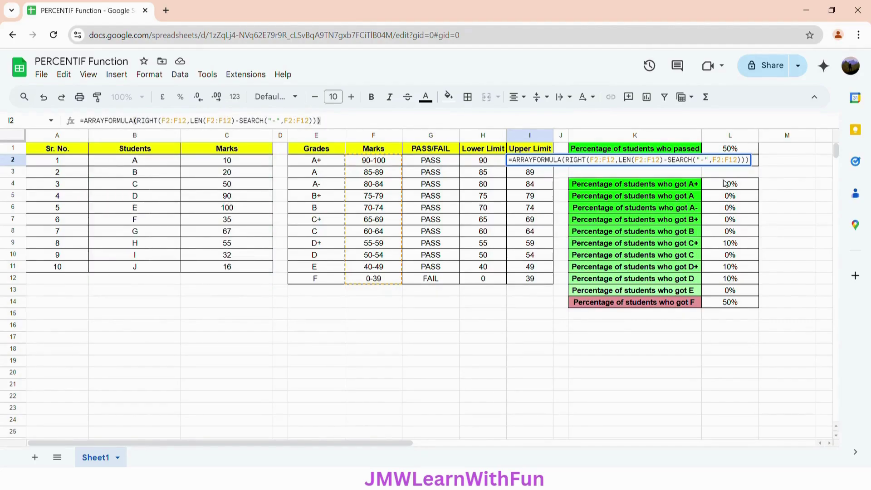
left_click(750, 184)
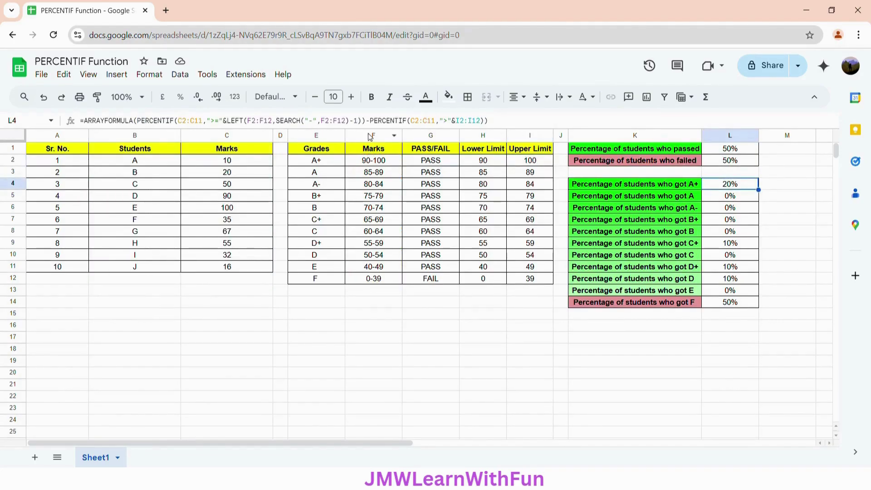
left_click_drag(458, 125, 485, 126)
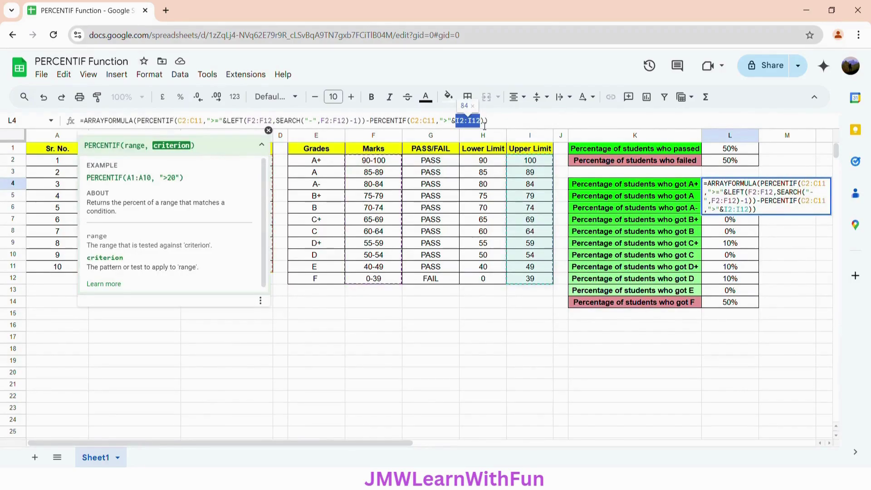
key("ctrl+v")
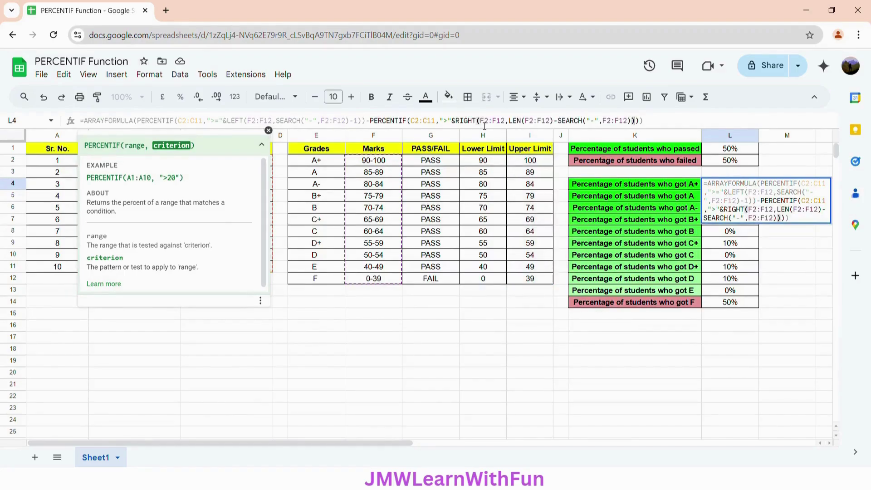
key("Return")
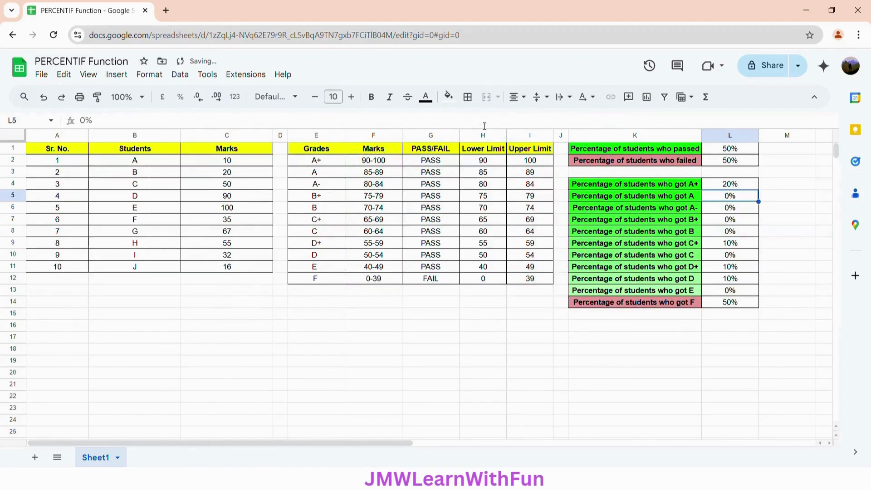
left_click(748, 187)
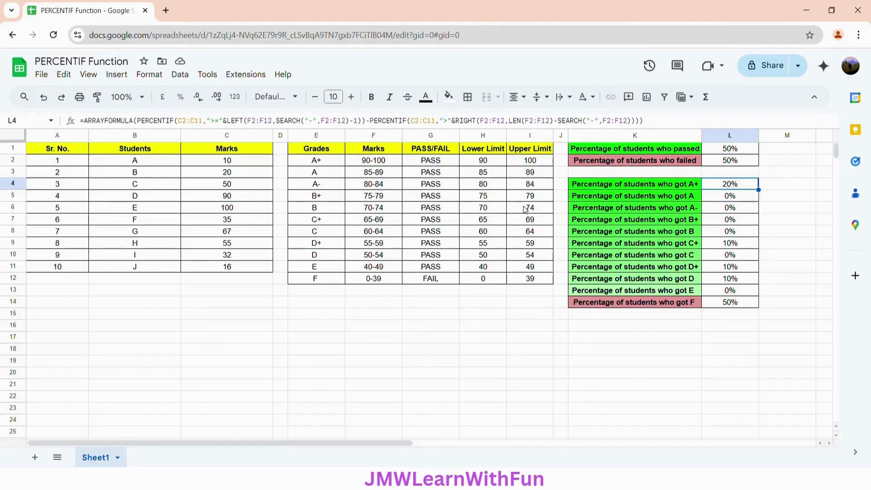
Check the percentages for grades A+ through B against the students' marks and the grade ranges in column F.
left_click(242, 200)
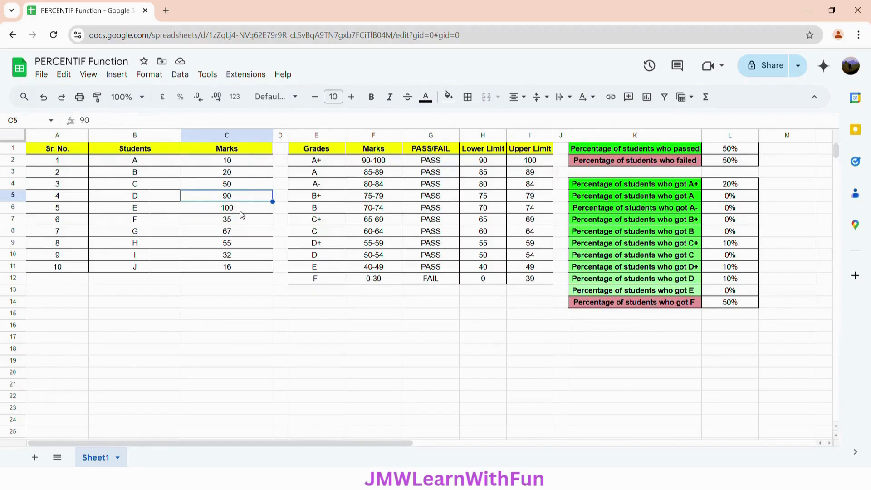
left_click(248, 211)
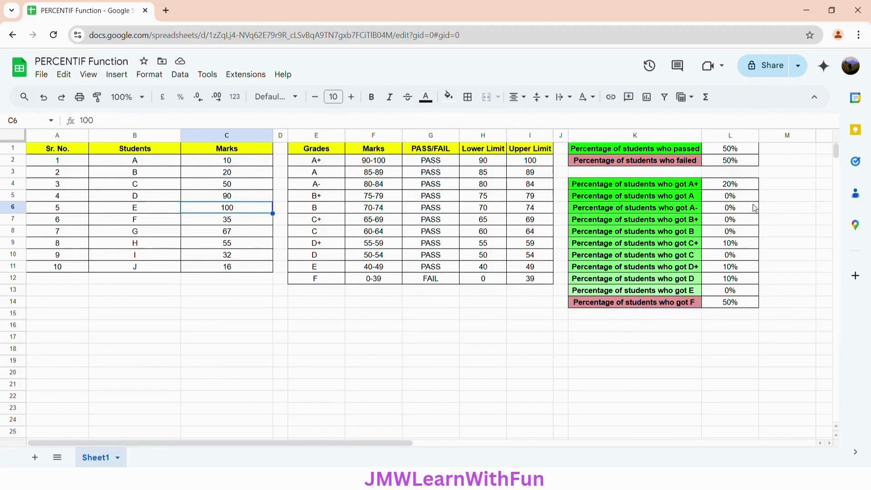
left_click(740, 200)
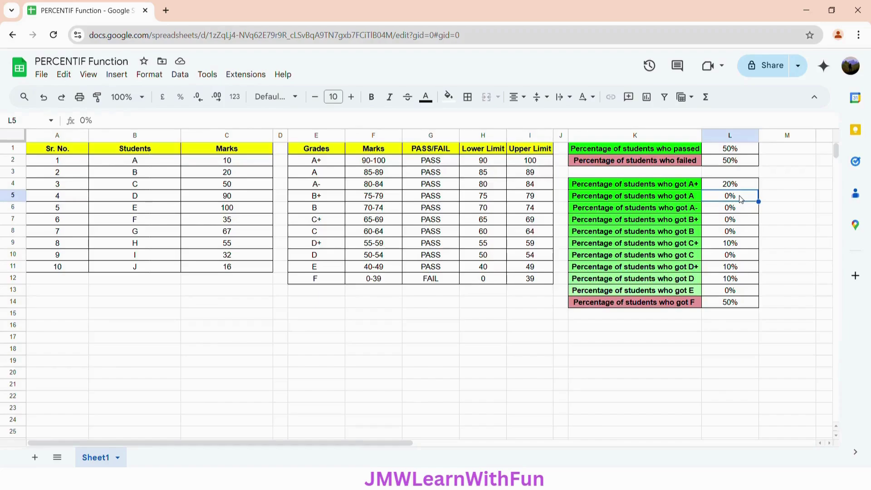
left_click(740, 211)
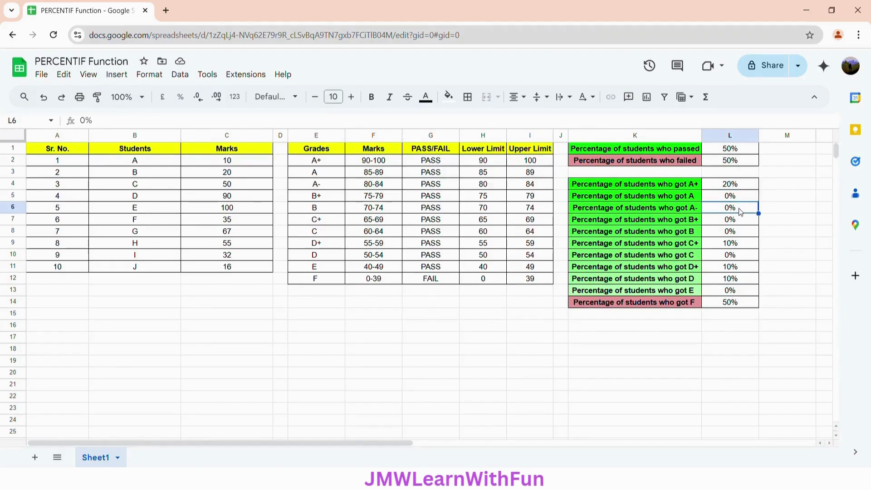
left_click(741, 222)
left_click(743, 236)
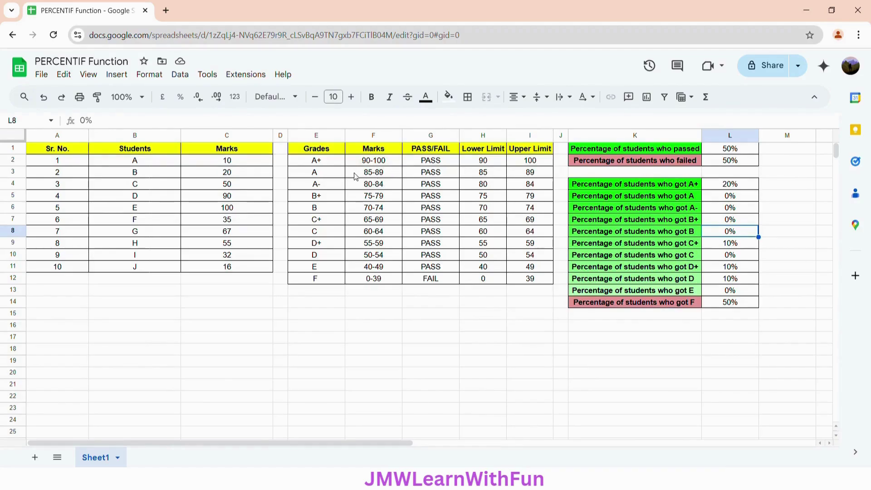
left_click(373, 175)
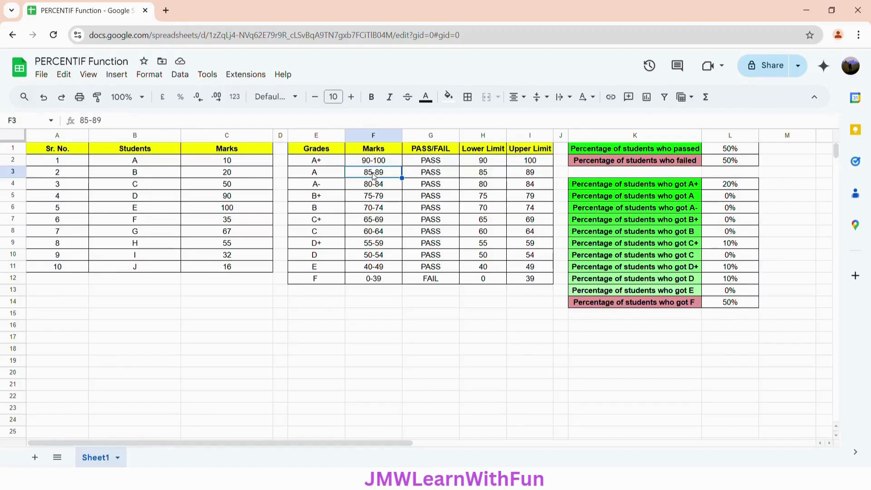
left_click(369, 209)
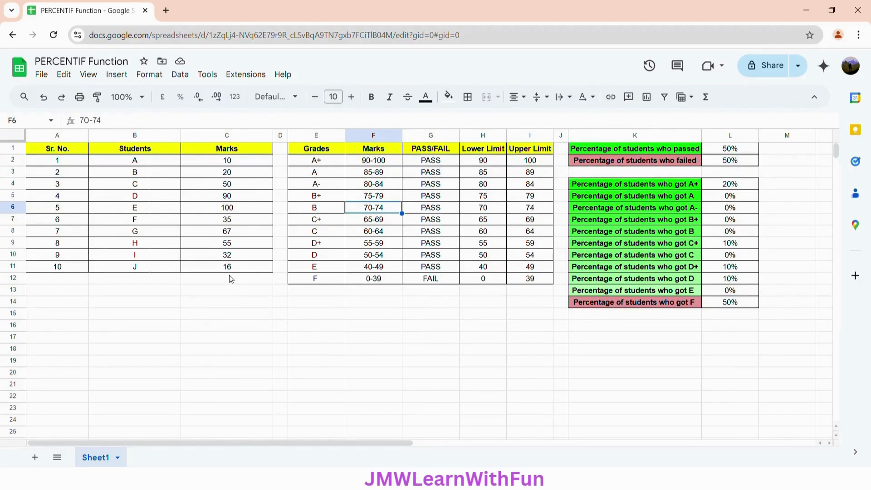
Compare the C+, C and D+ percentages with the marks of students G and H and the corresponding grade ranges.
left_click(746, 248)
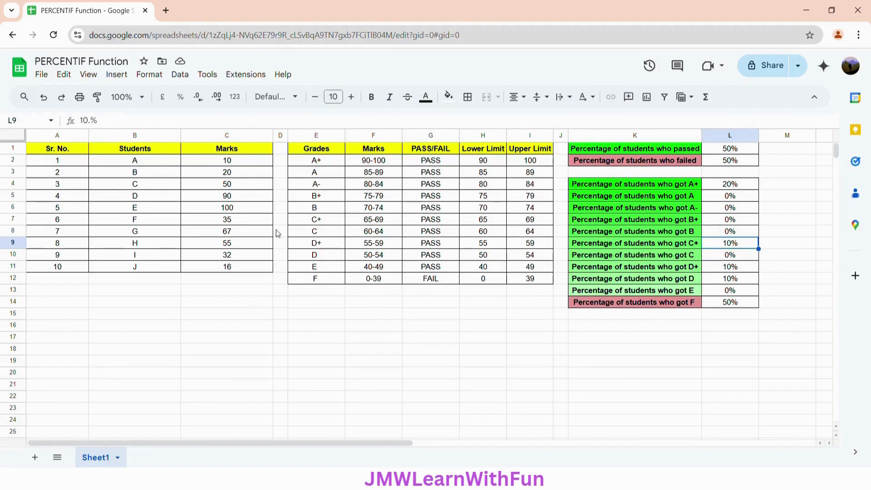
left_click(233, 234)
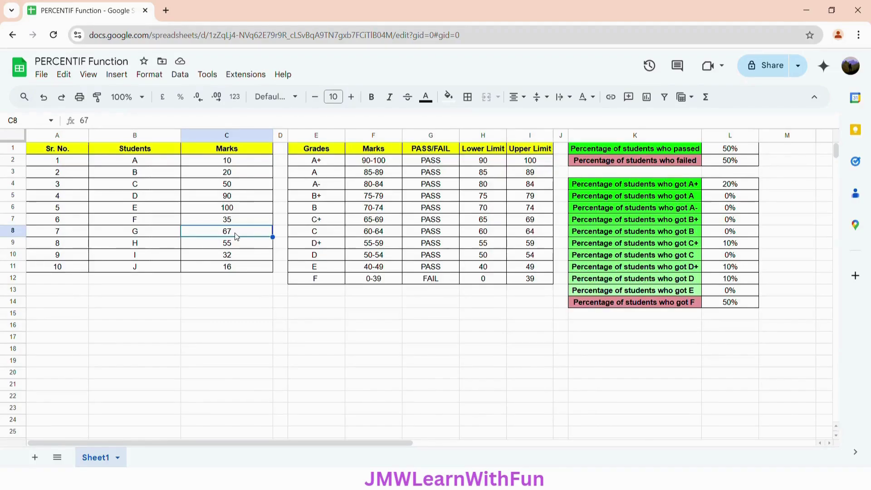
left_click(728, 257)
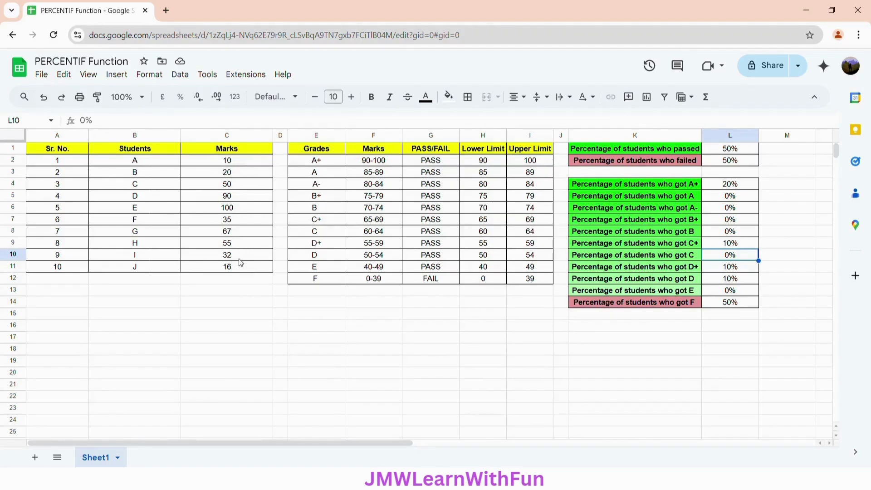
left_click(730, 268)
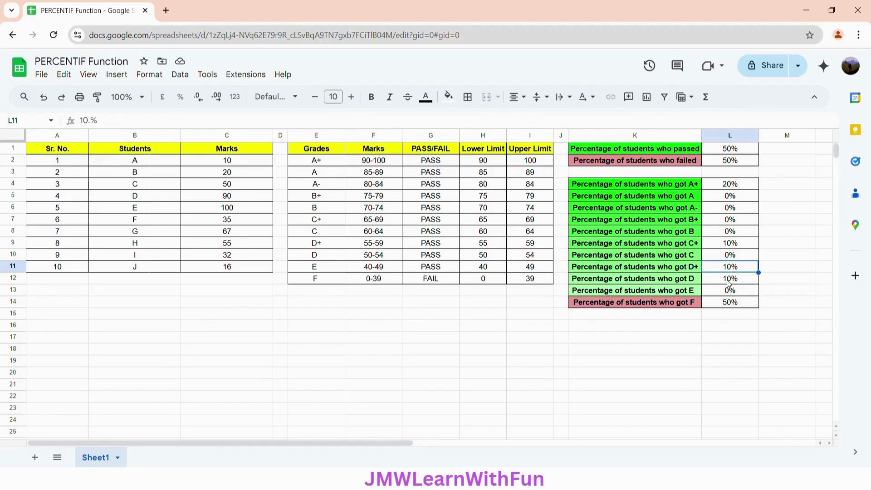
left_click(729, 283)
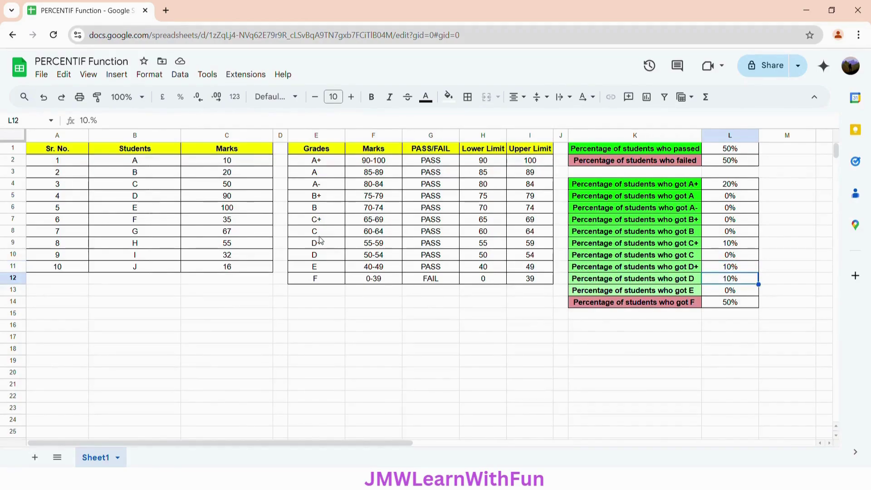
left_click(381, 245)
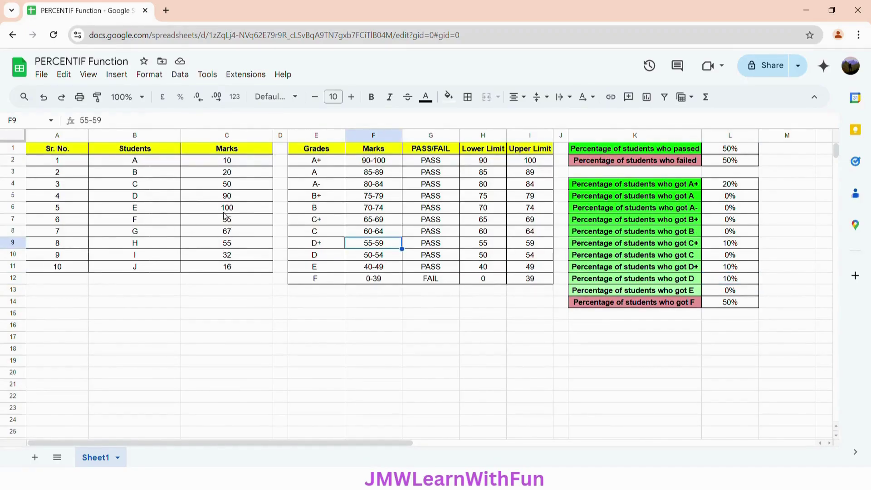
left_click(226, 246)
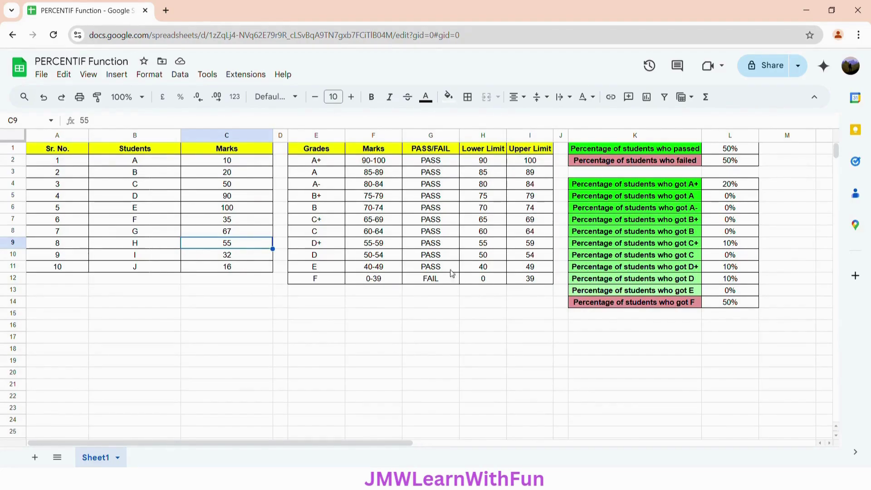
Check the D and E percentages against student C's marks and the corresponding mark ranges in column F.
left_click(371, 259)
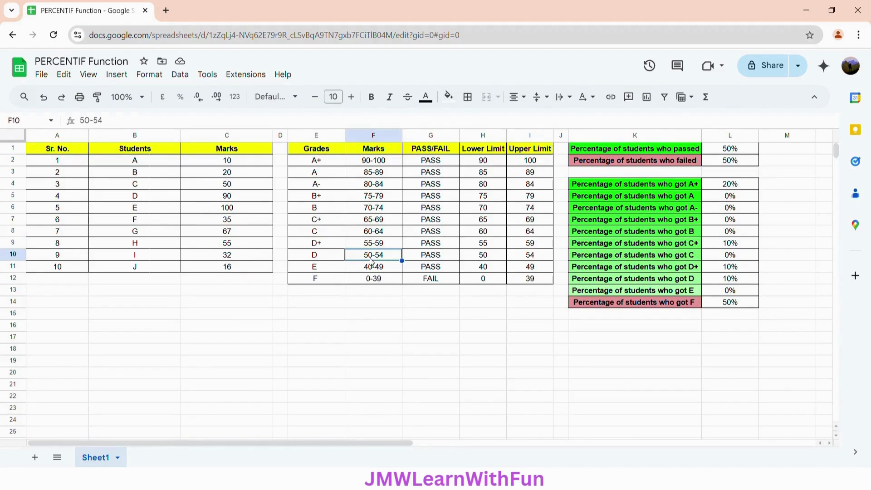
left_click(235, 187)
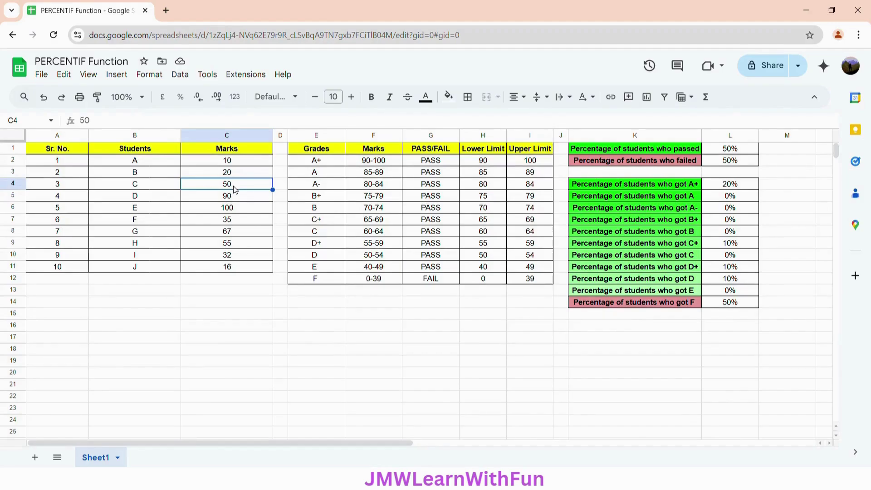
left_click(742, 281)
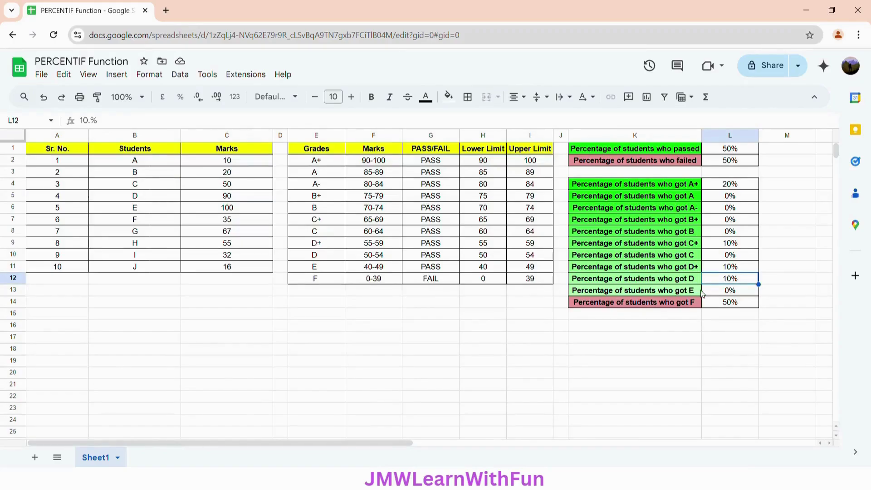
left_click(717, 292)
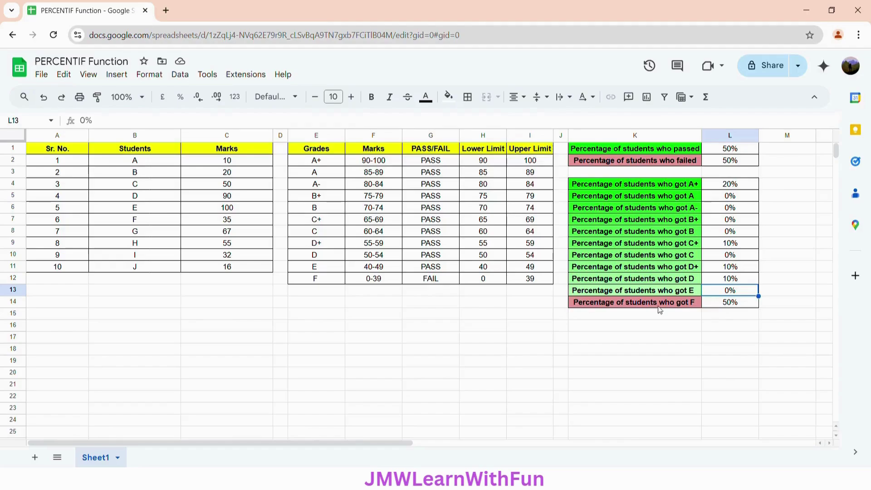
Compare the F percentage with the marks of students A, B, F, I and J, and review the array formula in L4.
left_click(731, 305)
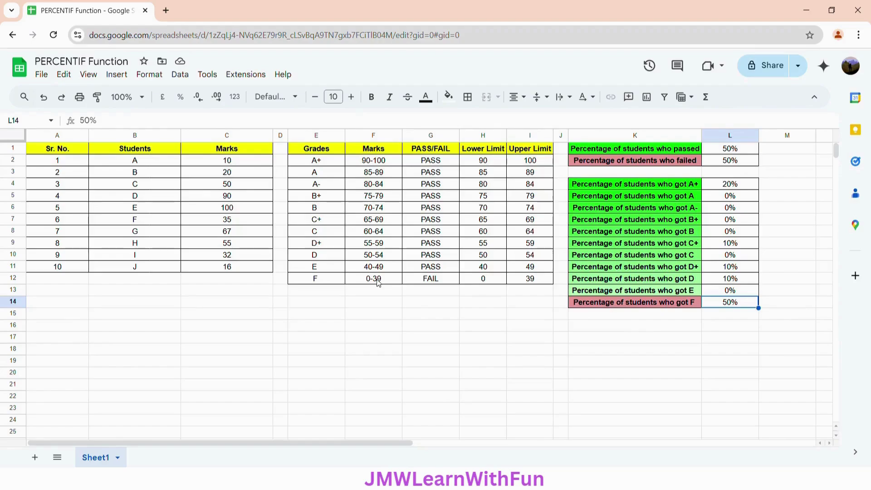
left_click(245, 167)
left_click(249, 178)
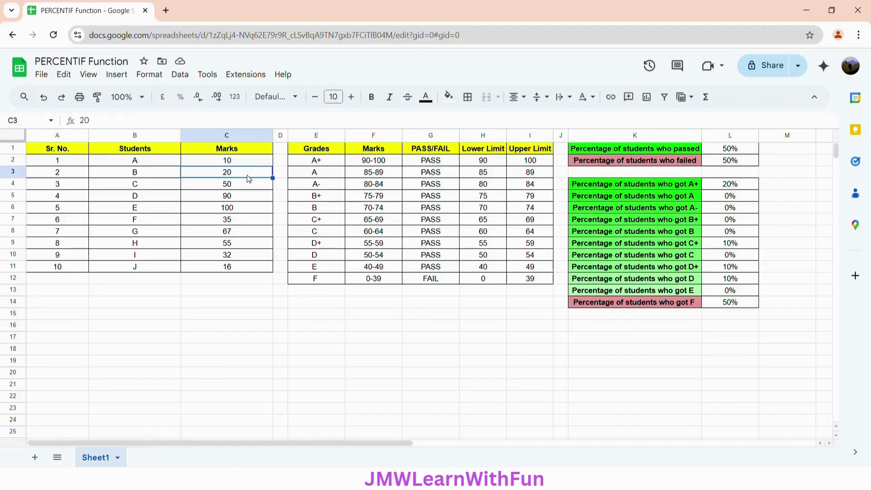
left_click(237, 221)
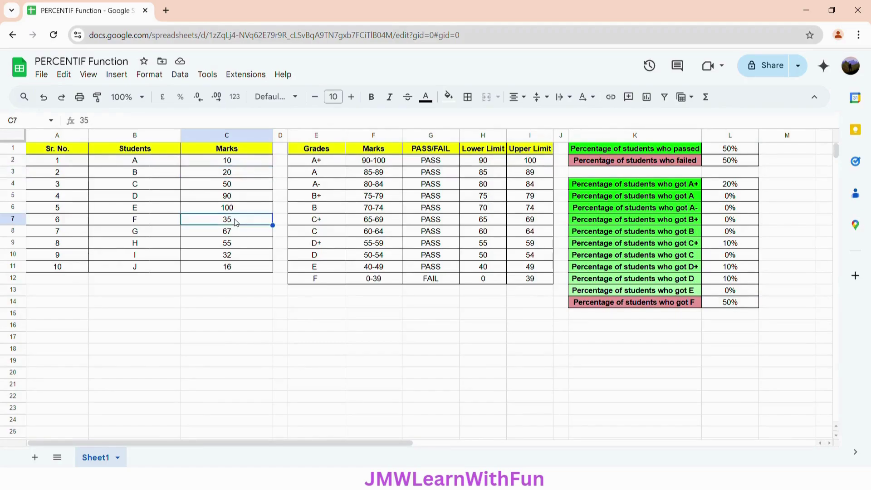
left_click(239, 256)
left_click(244, 269)
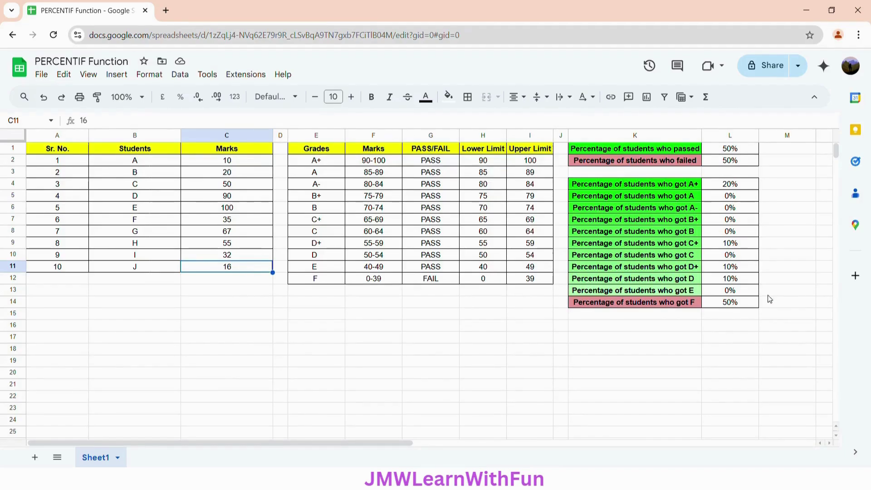
left_click(744, 305)
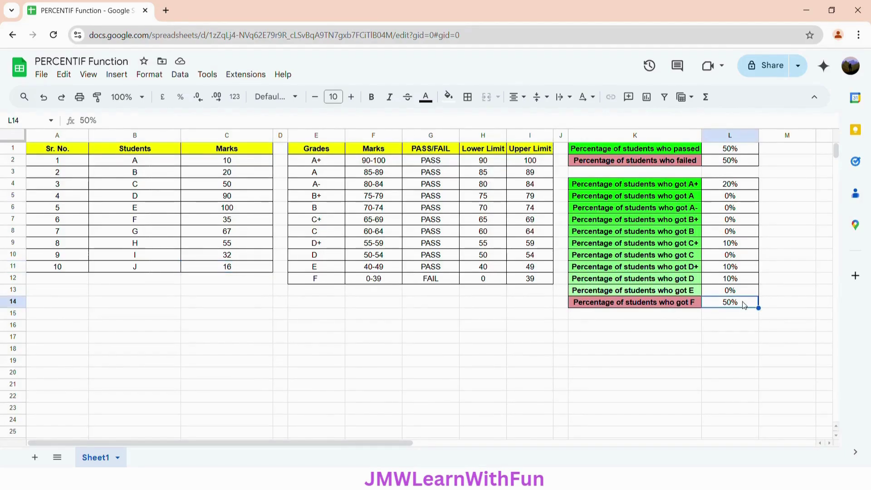
left_click(744, 190)
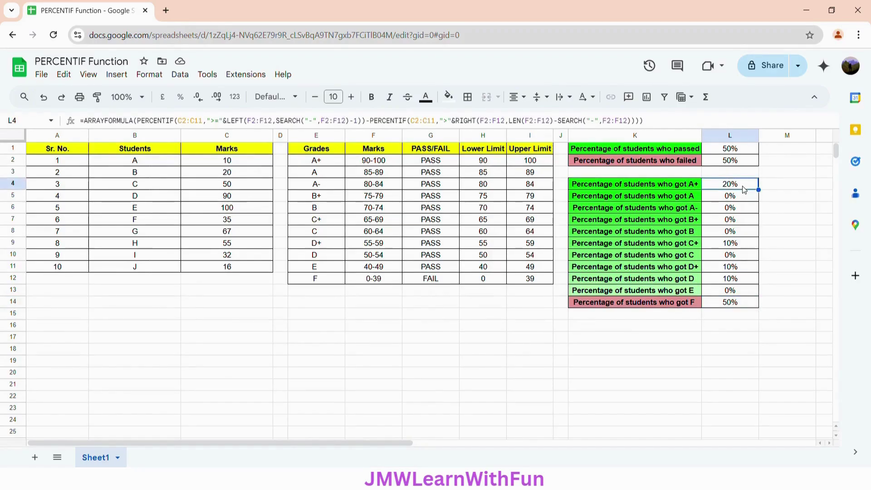